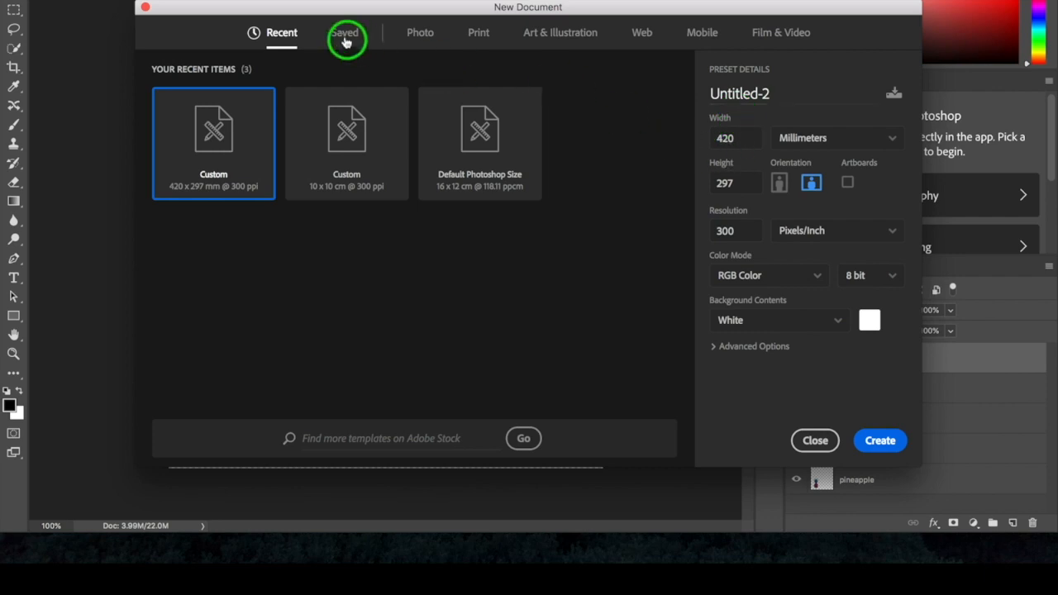
Create a new RGB document 100 mm wide and 100 mm high at 300 pixels/inch with white background contents
left_click_drag(752, 137, 683, 147)
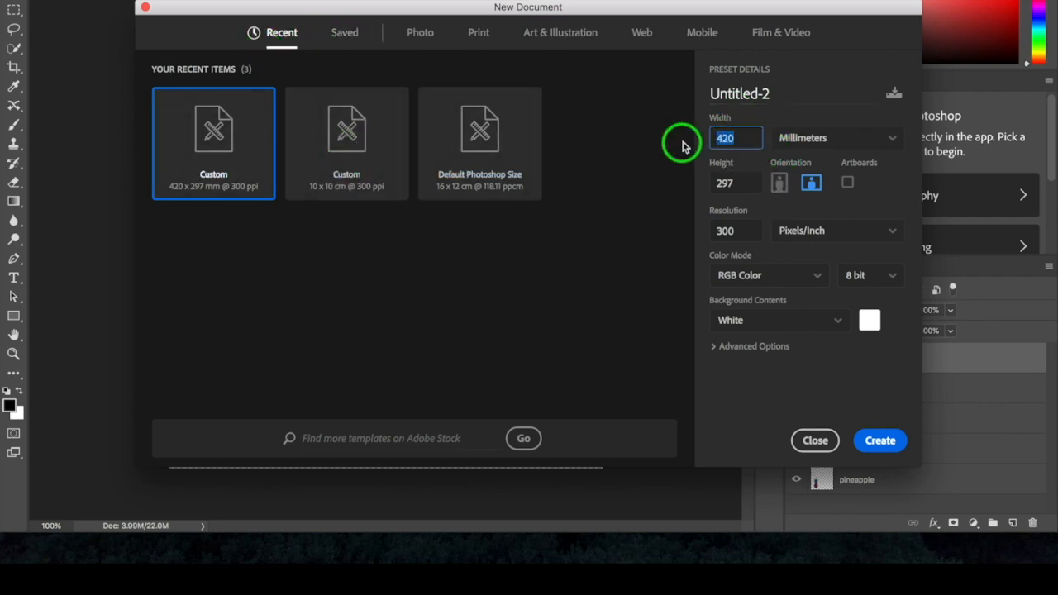
type("100")
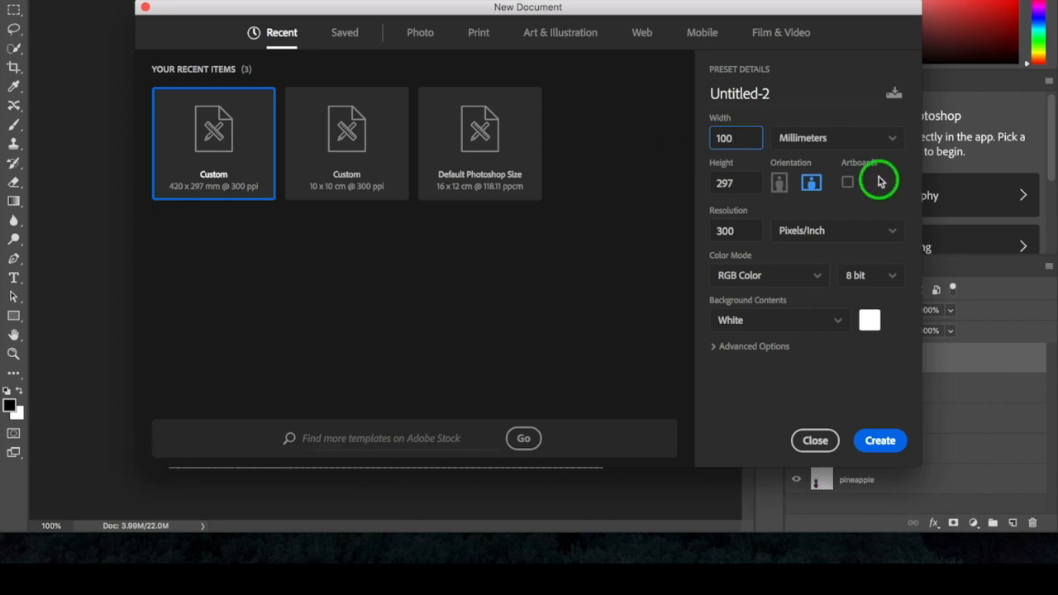
left_click(735, 181)
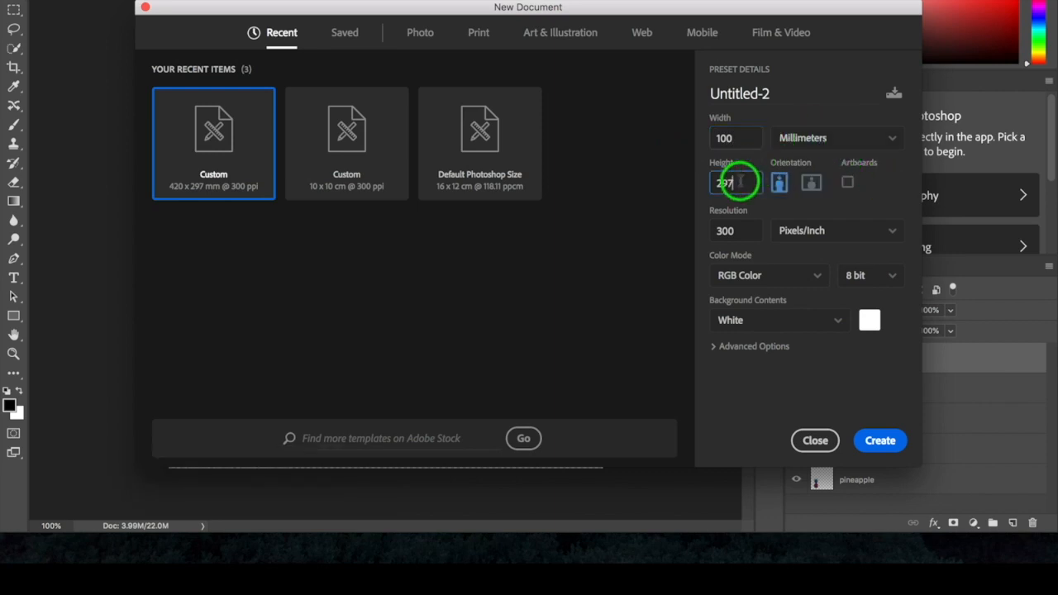
type("1")
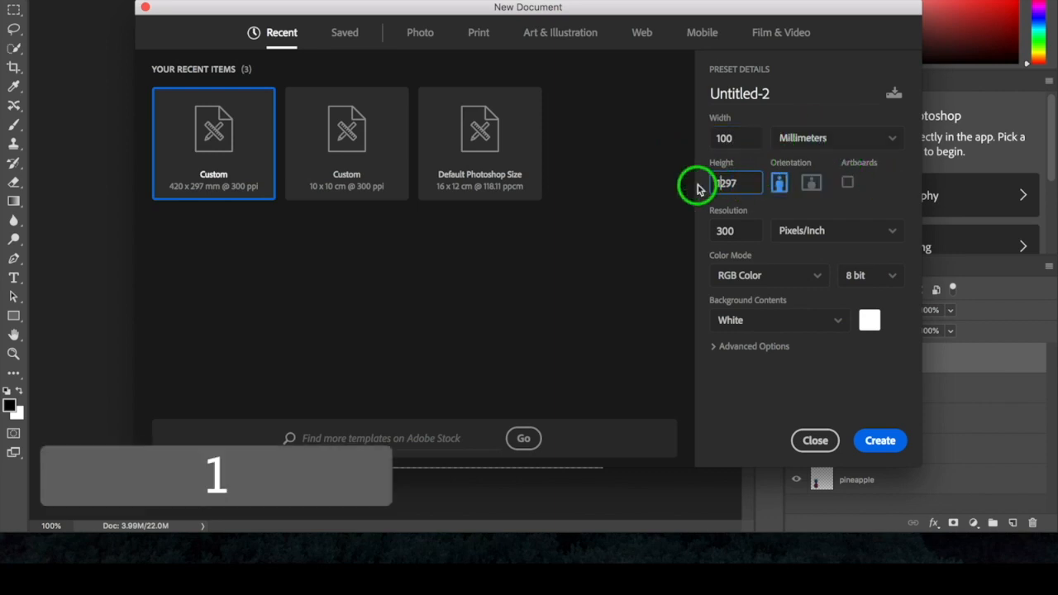
key("Right")
key("Right")
key("Right")
key("BackSpace")
type("0")
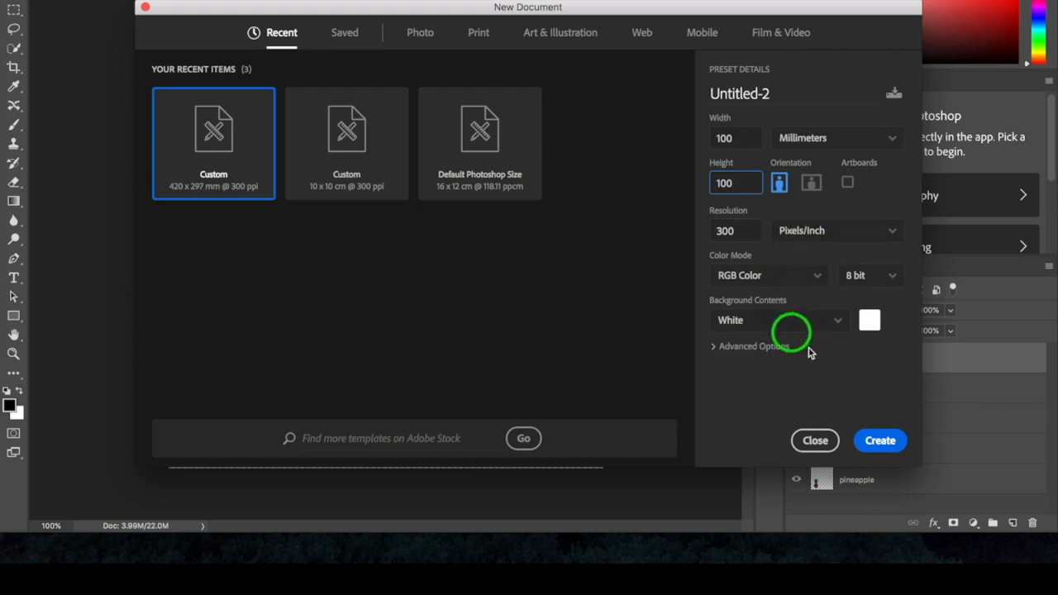
left_click(881, 446)
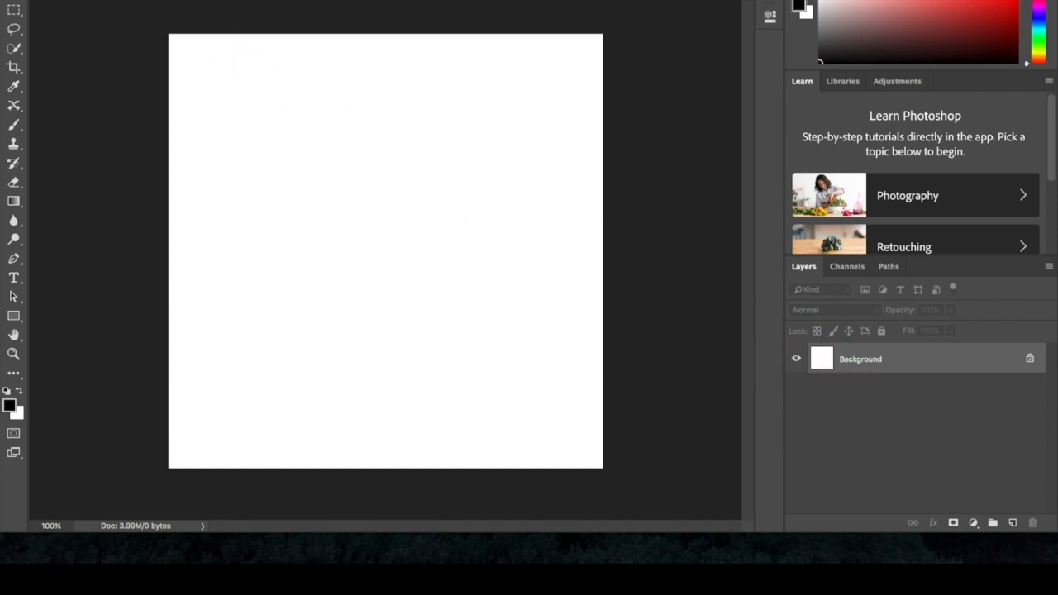
Fill the white background with the solid bright green 09ee24 in Normal mode at 100% opacity
left_click(132, 0)
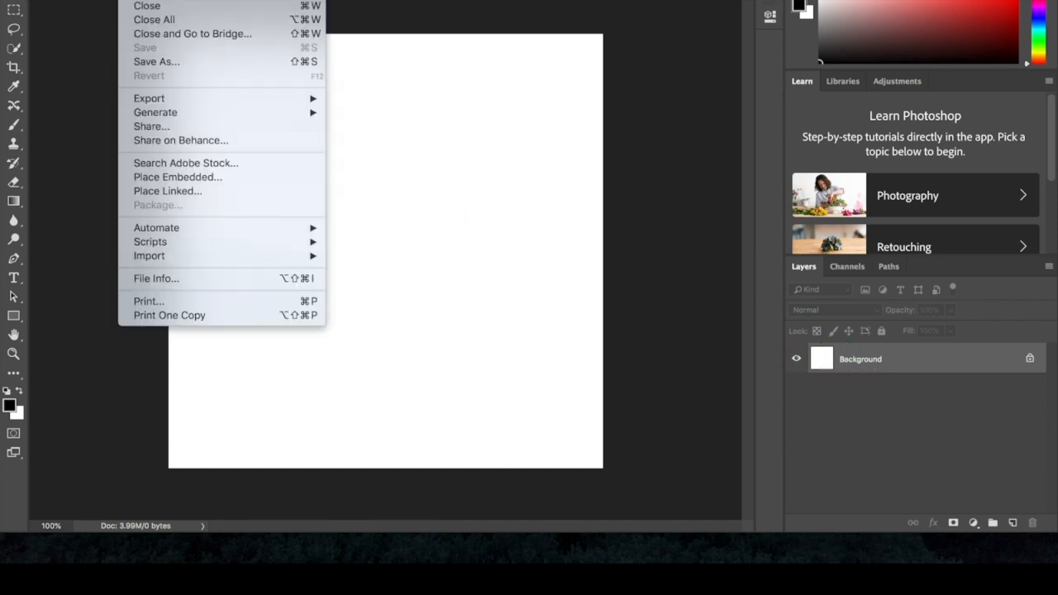
mouse_move(163, 0)
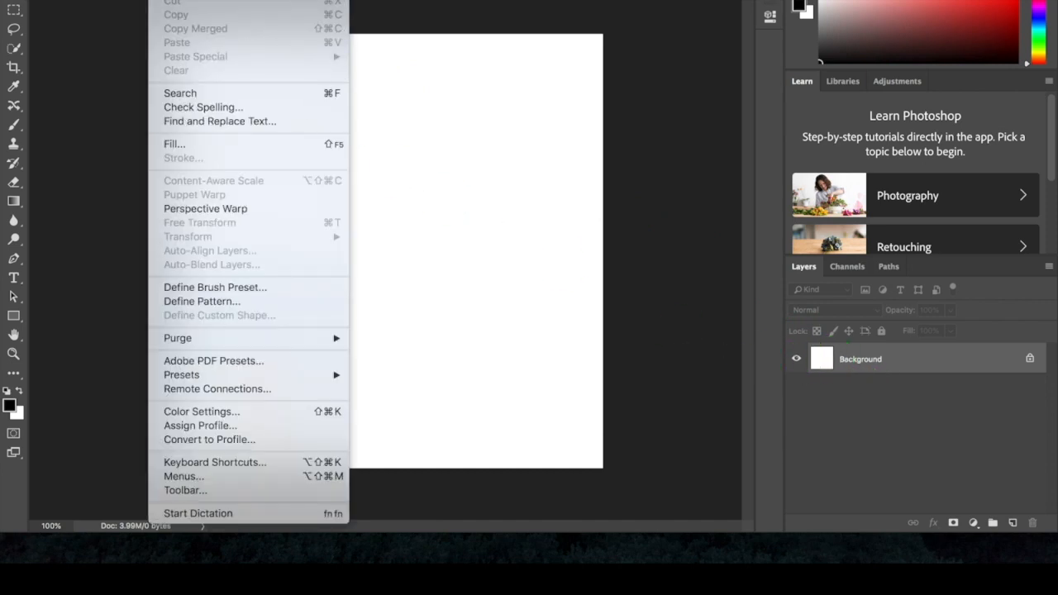
left_click(183, 146)
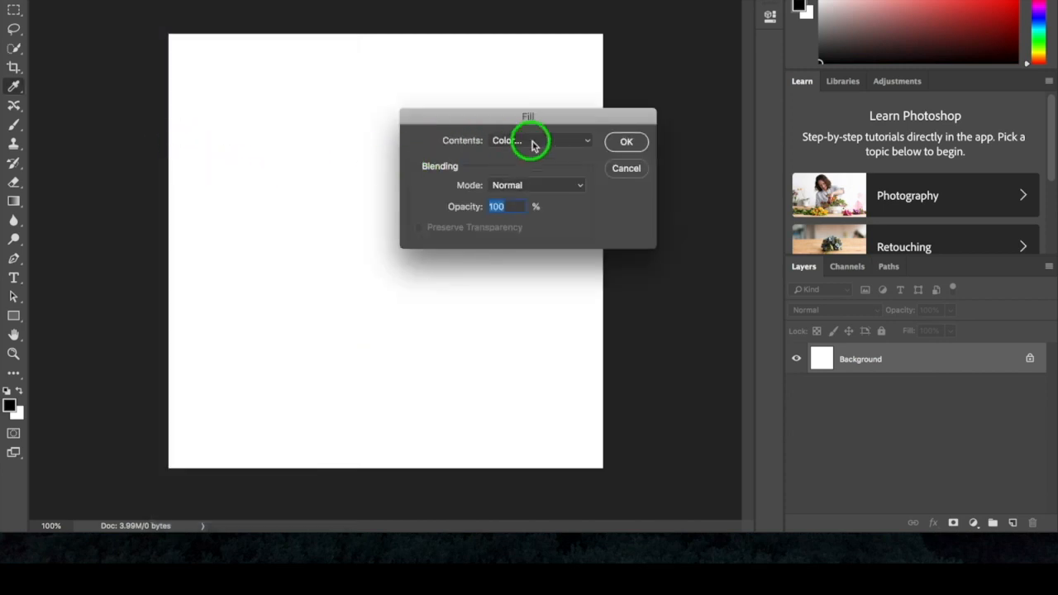
left_click(517, 146)
left_click(522, 145)
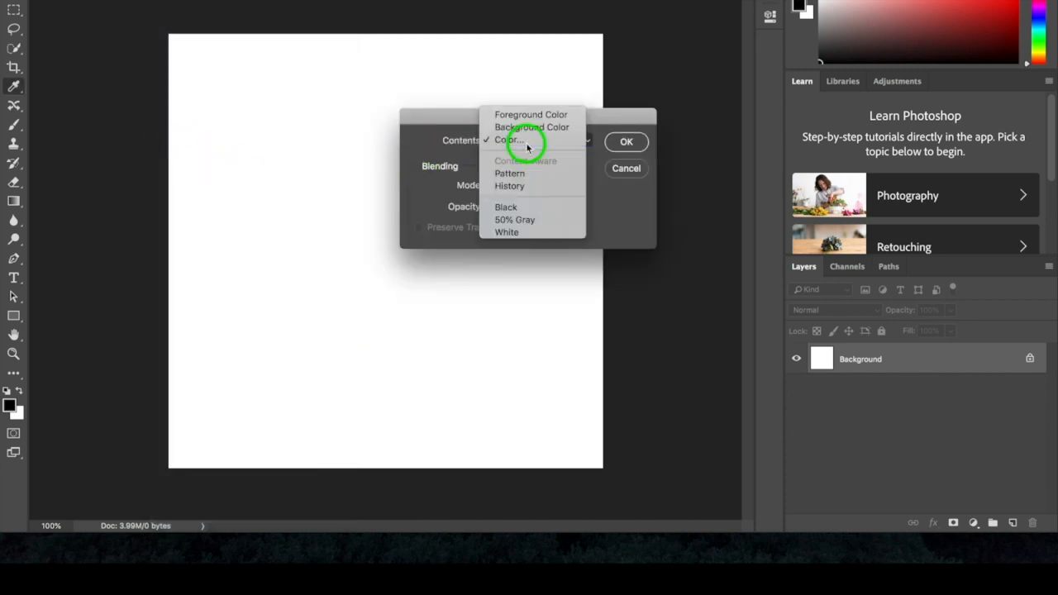
mouse_move(526, 142)
left_mouse_down()
mouse_move(517, 110)
mouse_move(383, 241)
mouse_move(411, 197)
left_mouse_up()
mouse_move(533, 238)
left_mouse_down()
mouse_move(548, 122)
mouse_move(544, 229)
mouse_move(543, 217)
left_mouse_up()
mouse_move(491, 110)
left_mouse_down()
mouse_move(528, 105)
mouse_move(521, 113)
left_mouse_up()
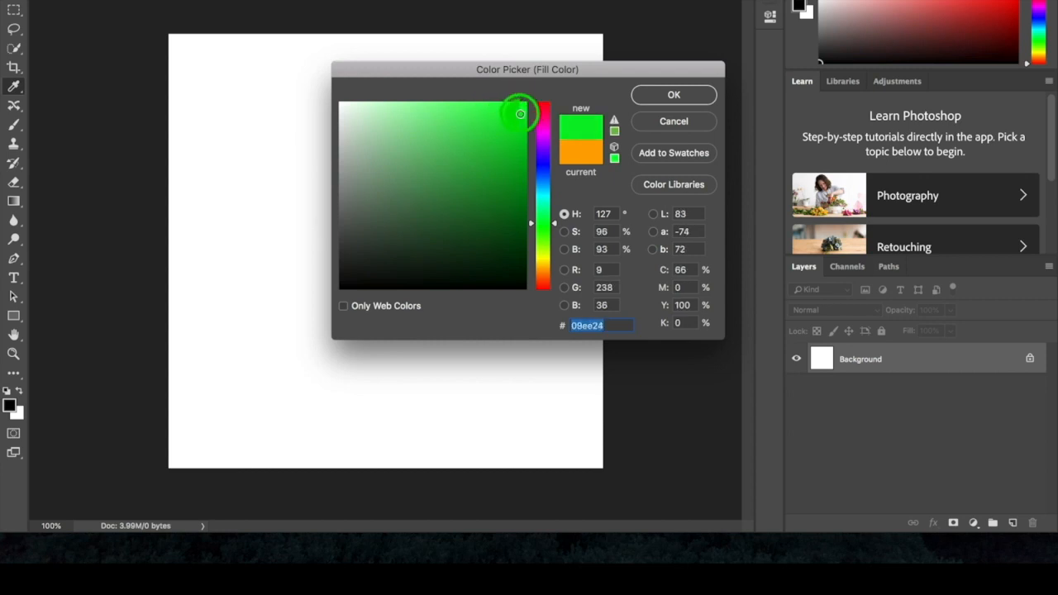
left_click(669, 94)
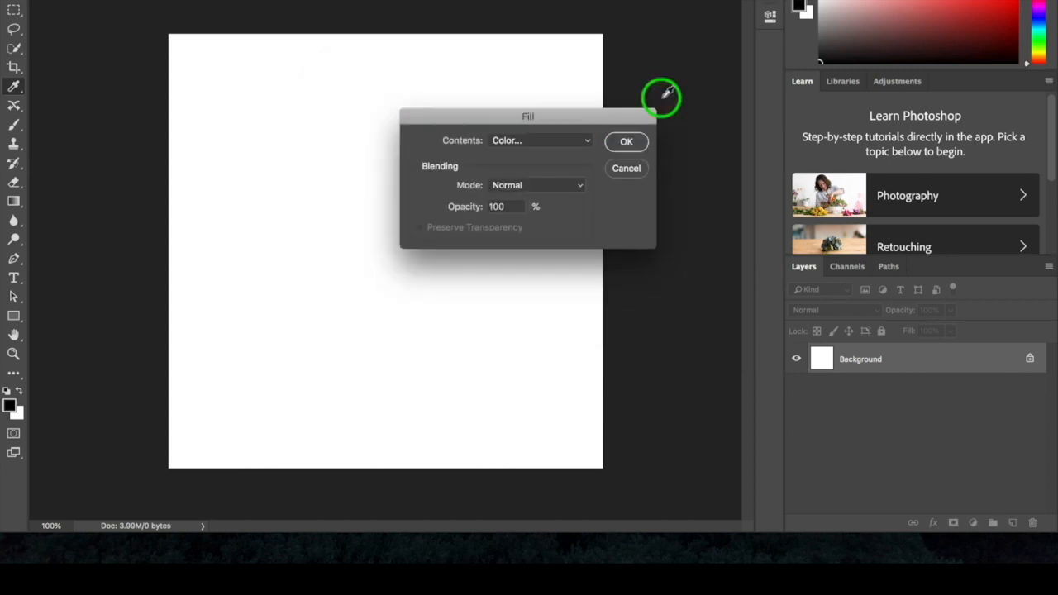
left_click(627, 142)
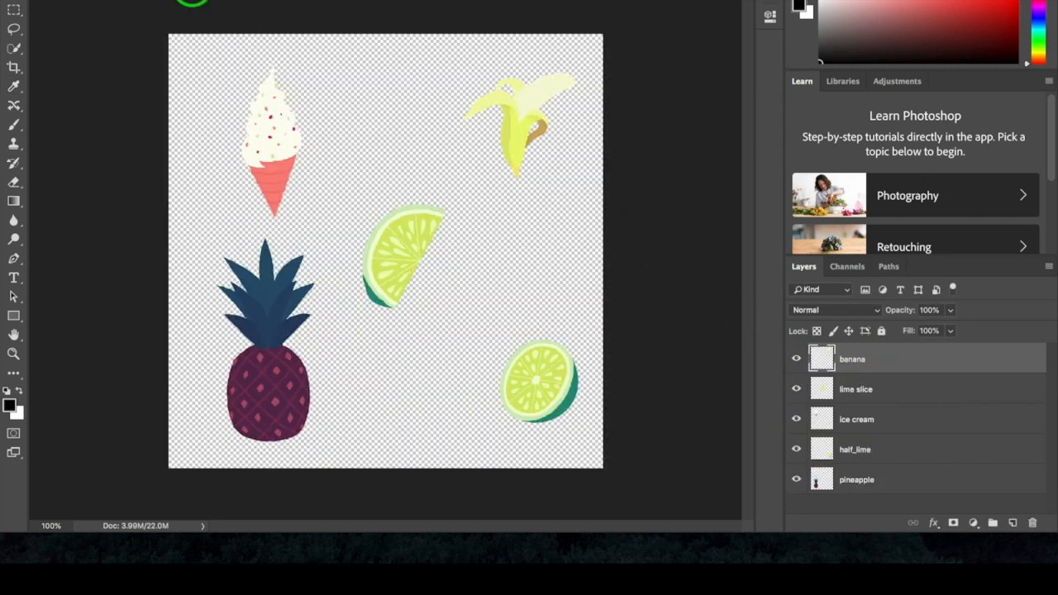
Copy the ice cream layer from the fruit artwork document and paste it into the green document
left_click(277, 138)
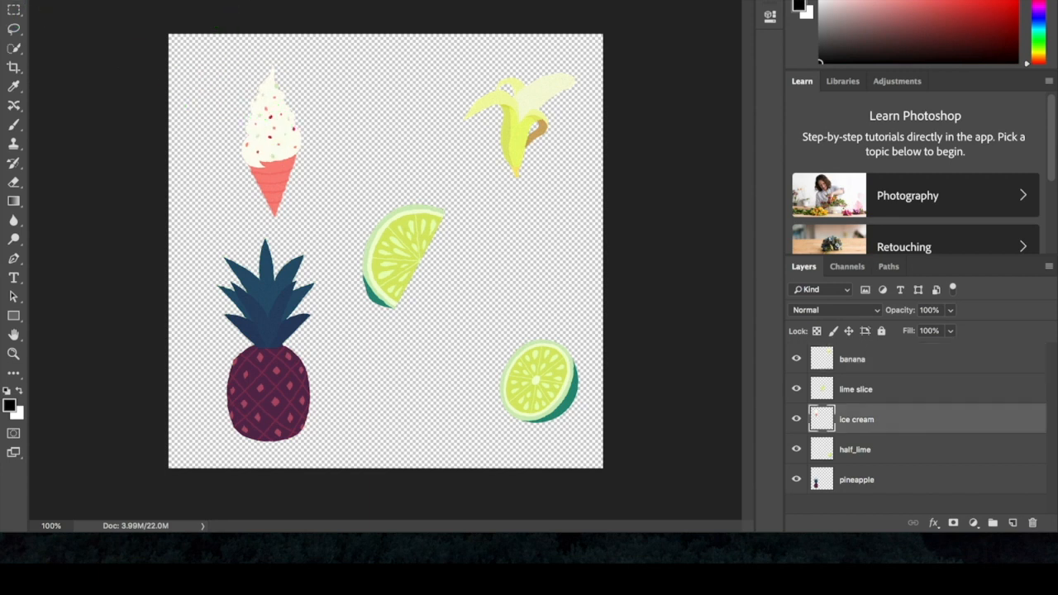
left_click(163, 1)
left_click(194, 16)
left_click(326, 1)
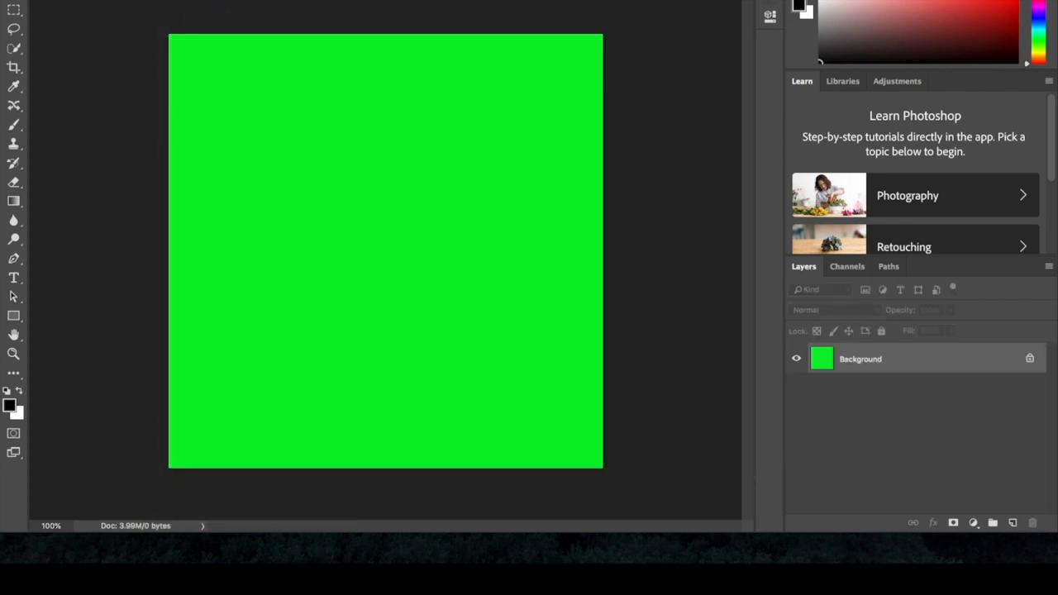
left_click(162, 1)
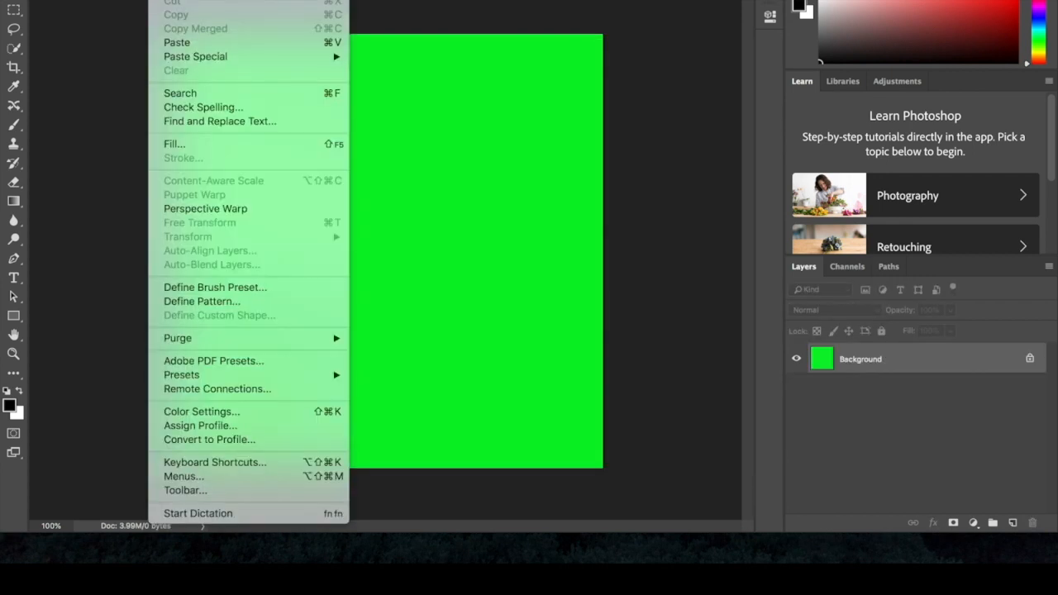
left_click(191, 46)
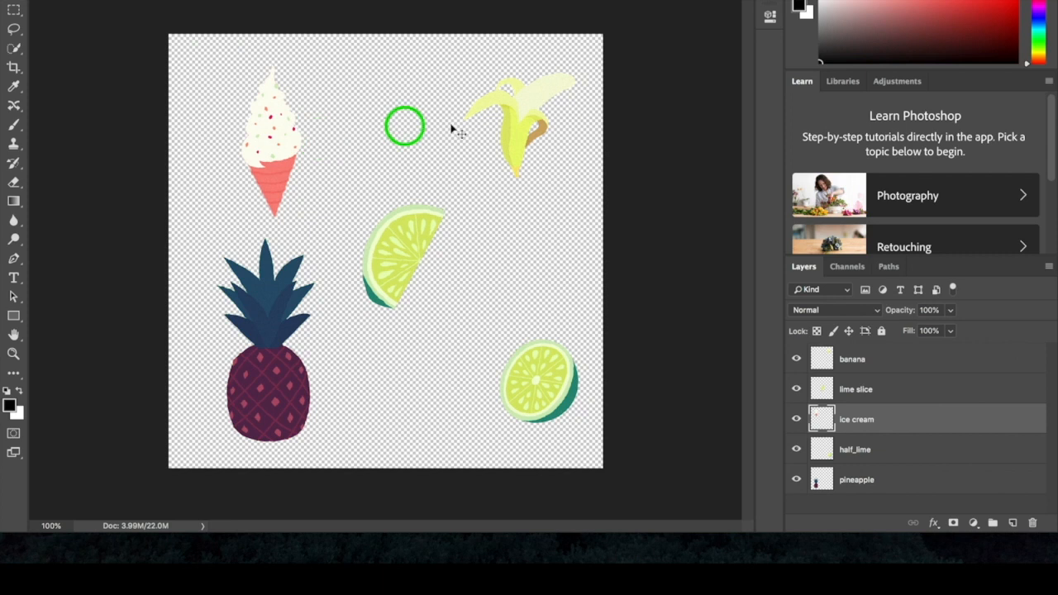
Copy the banana layer from the fruit artwork into the green document and place it near the canvas's upper-left corner
left_click(523, 116)
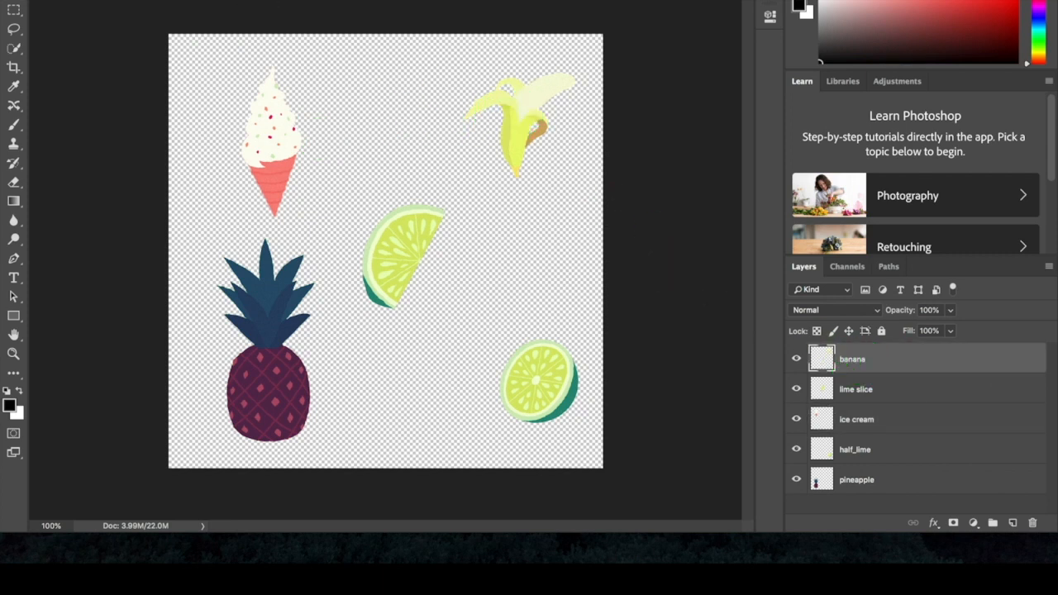
left_click(224, 12)
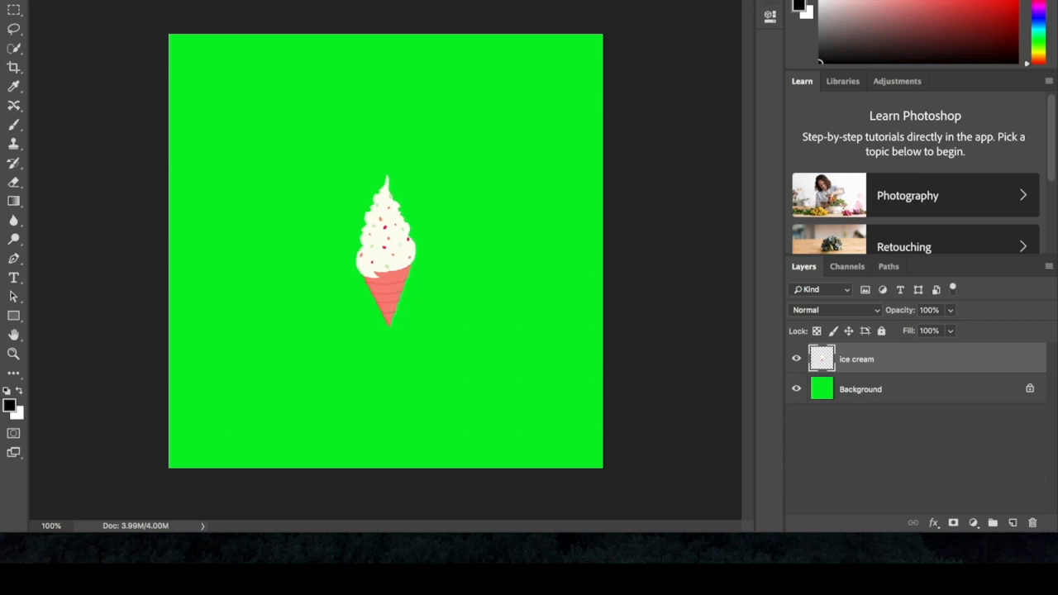
left_click(165, 2)
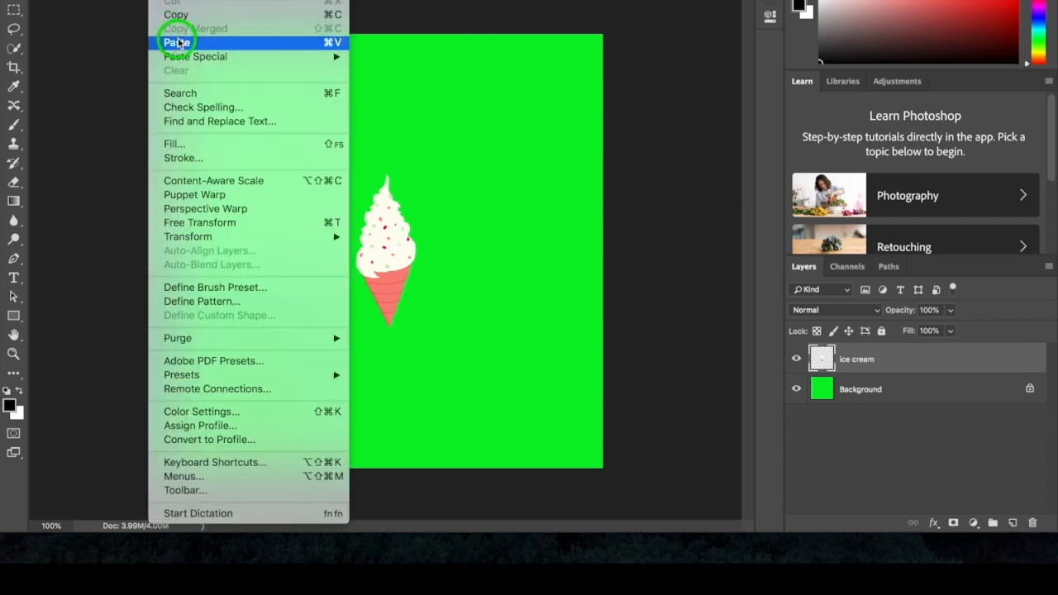
left_click(178, 43)
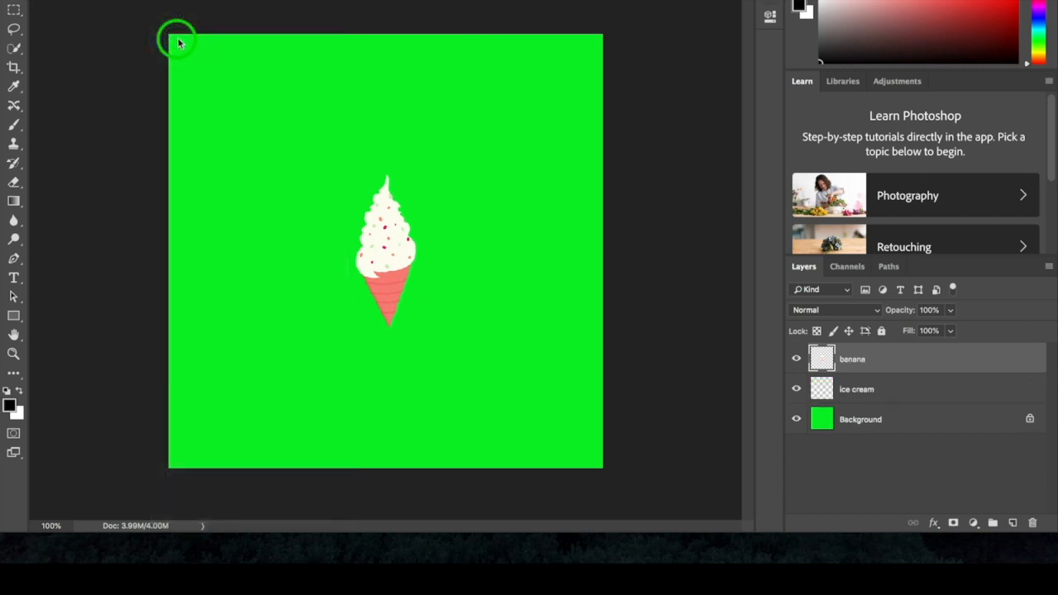
left_click_drag(376, 257, 275, 131)
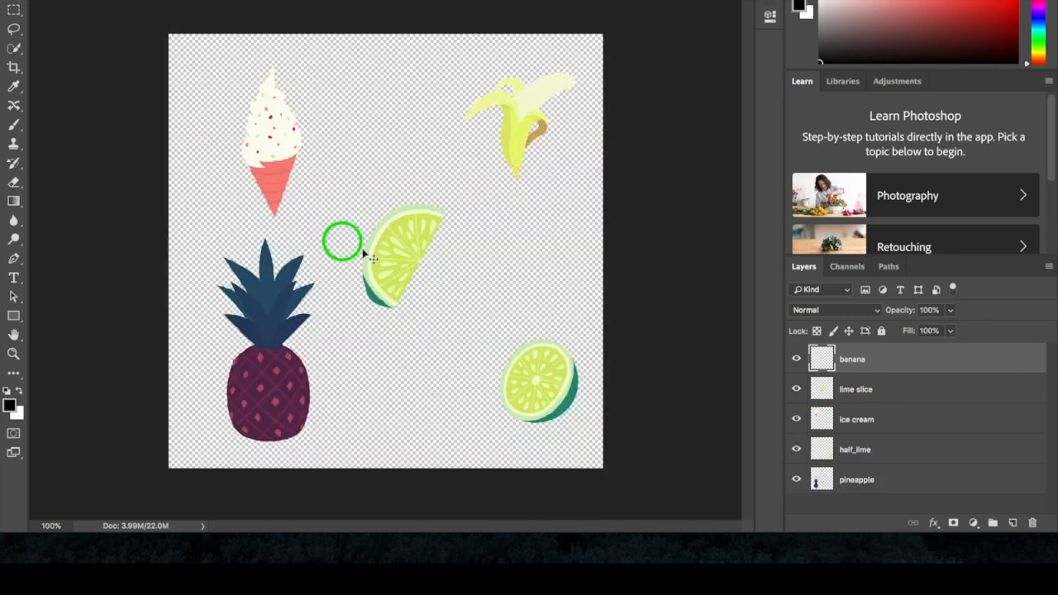
Copy the lime slice and half_lime layers together into the green document and move them below and left of the ice cream
left_click(403, 265)
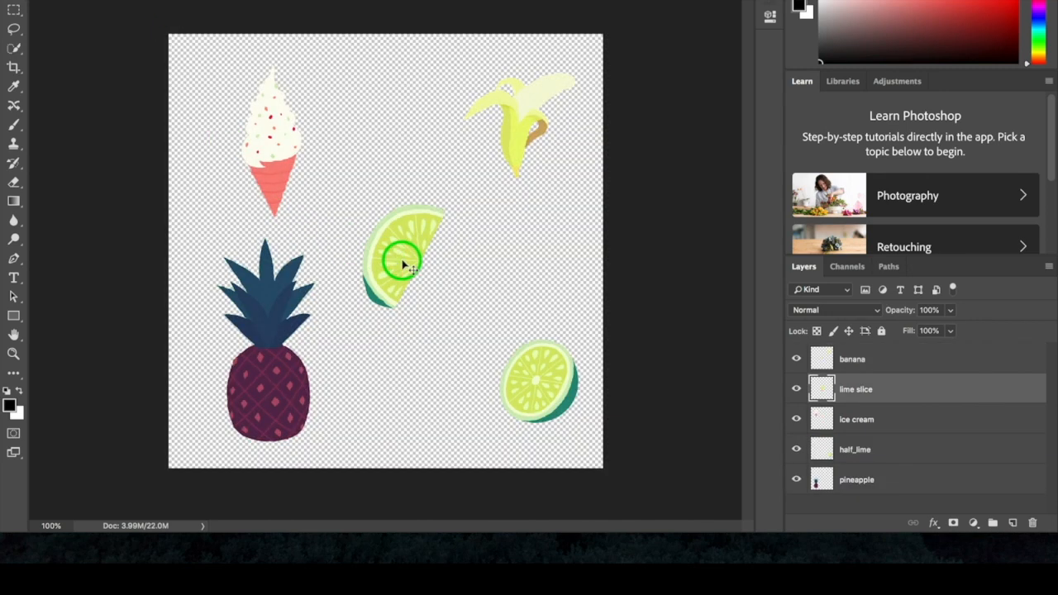
left_click(547, 400, "shift")
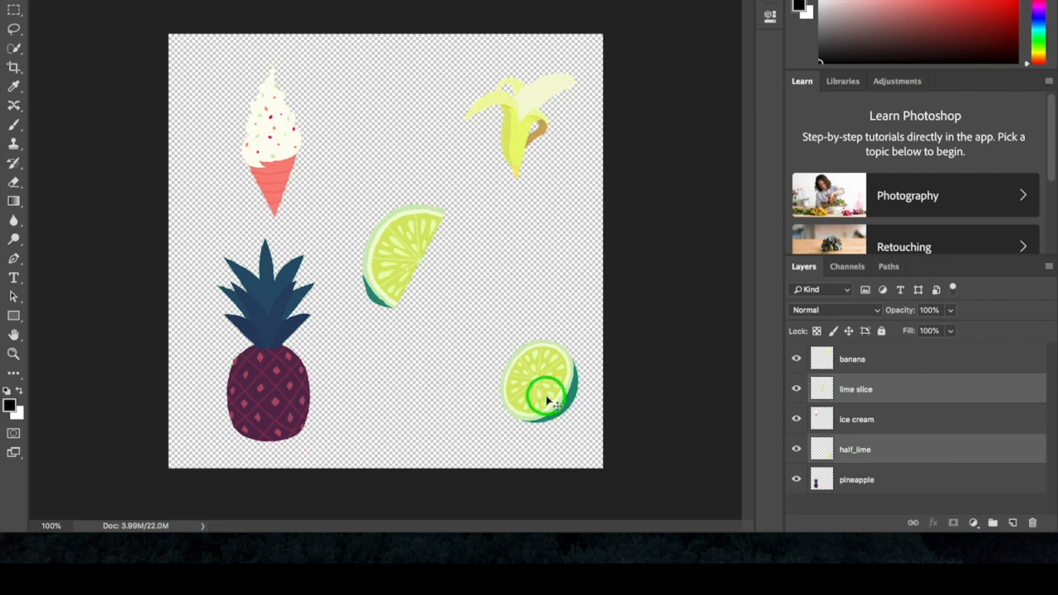
key("super+c")
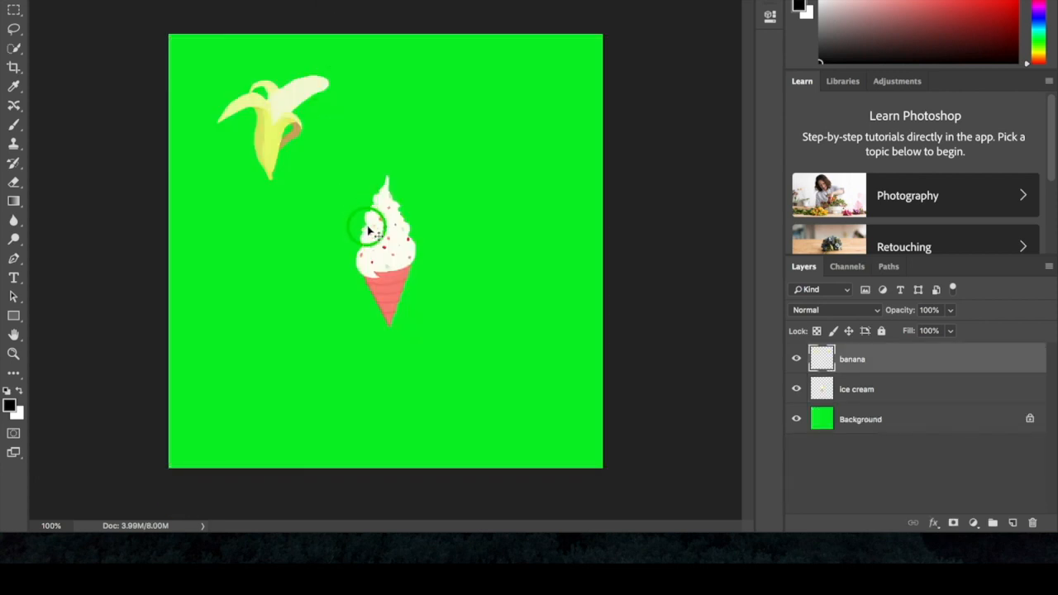
key("super+v")
left_click_drag(428, 331, 397, 426)
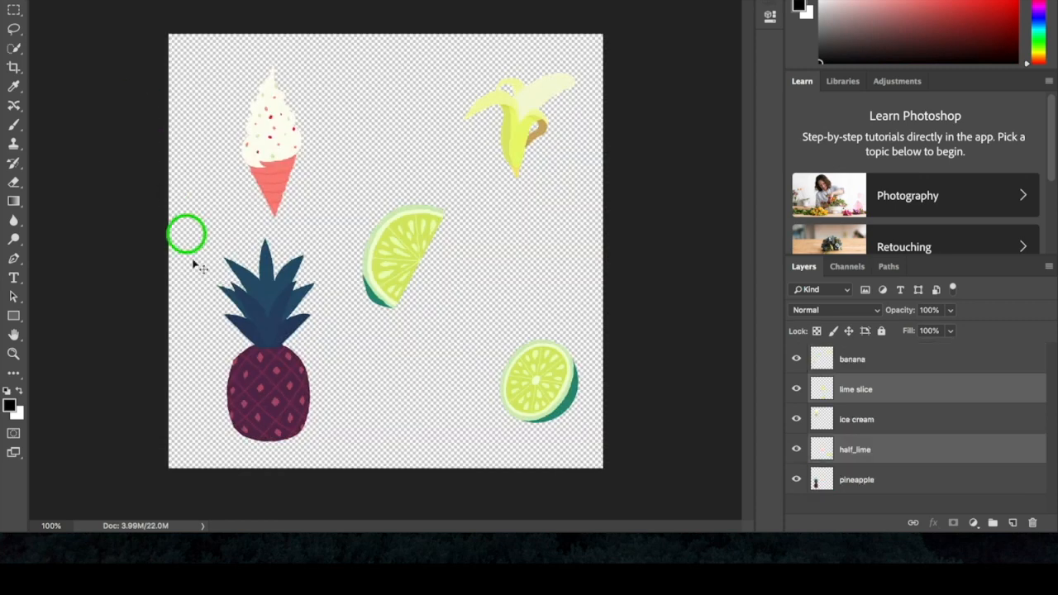
Copy the pineapple layer into the green document and place it in the canvas's upper-right area
left_click(256, 376)
key("super+c")
left_click(347, 64)
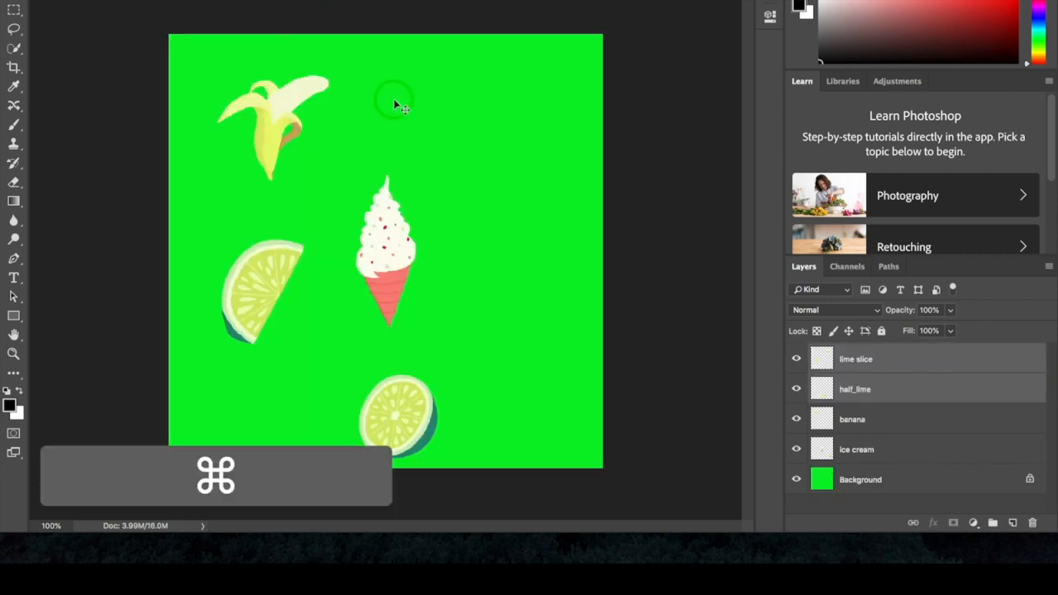
key("super+v")
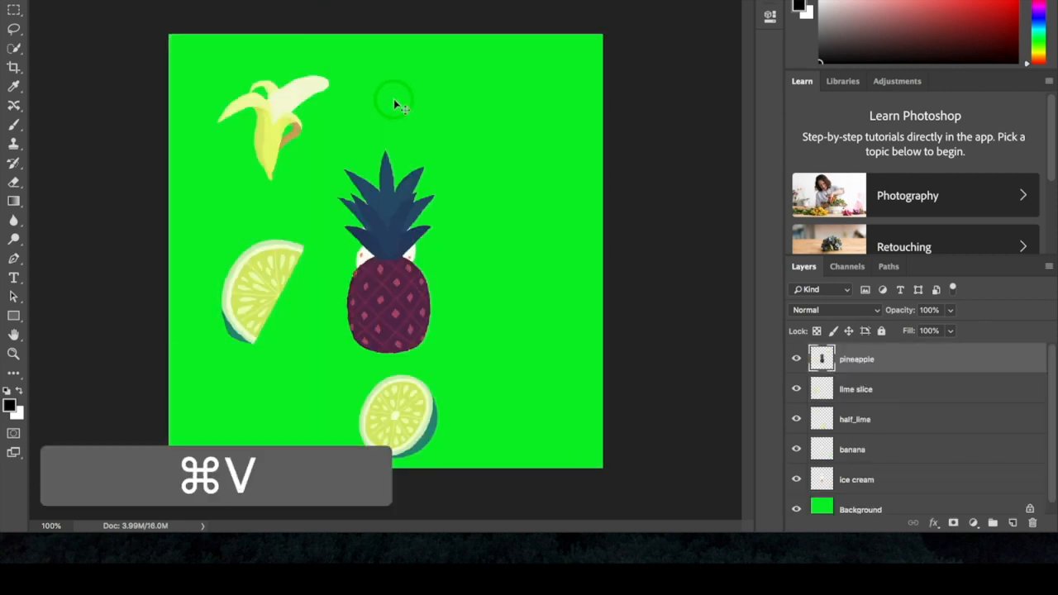
left_click_drag(408, 298, 517, 214)
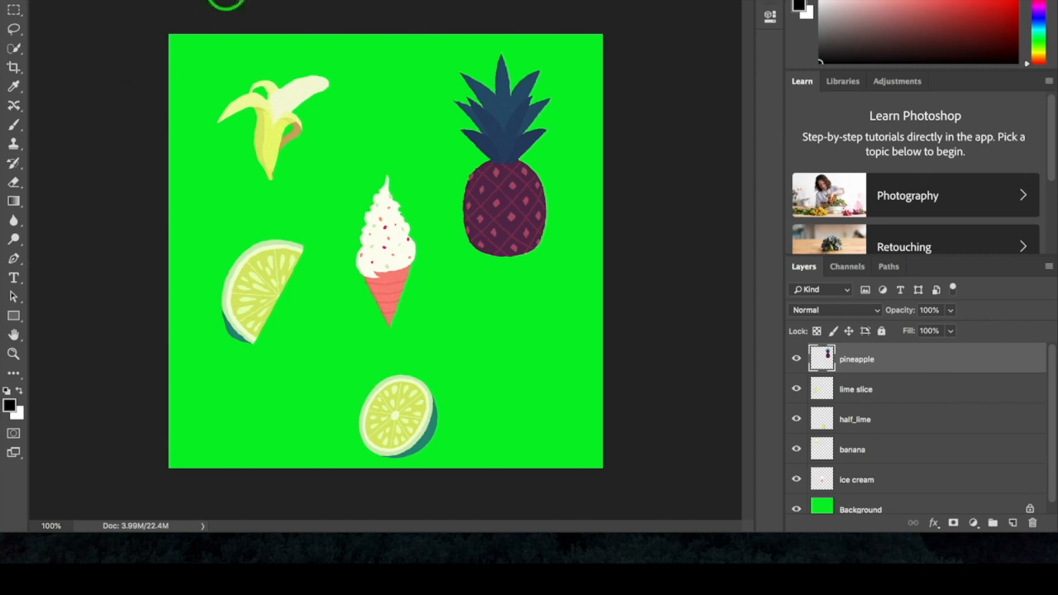
Show the rulers and add a vertical and a horizontal guide crossing at the centre of the canvas
left_click(425, 1)
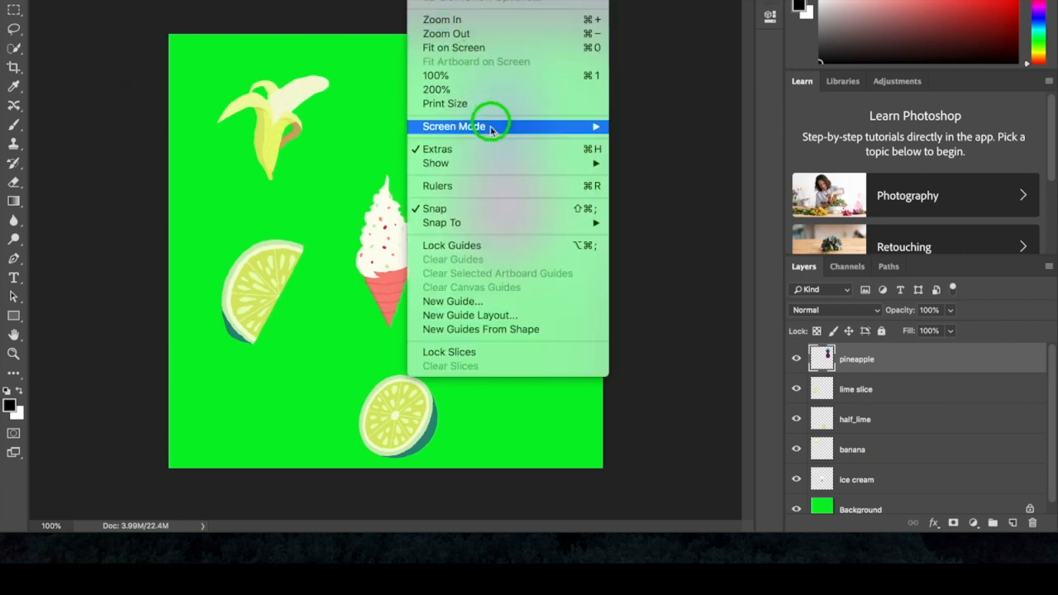
left_click(446, 186)
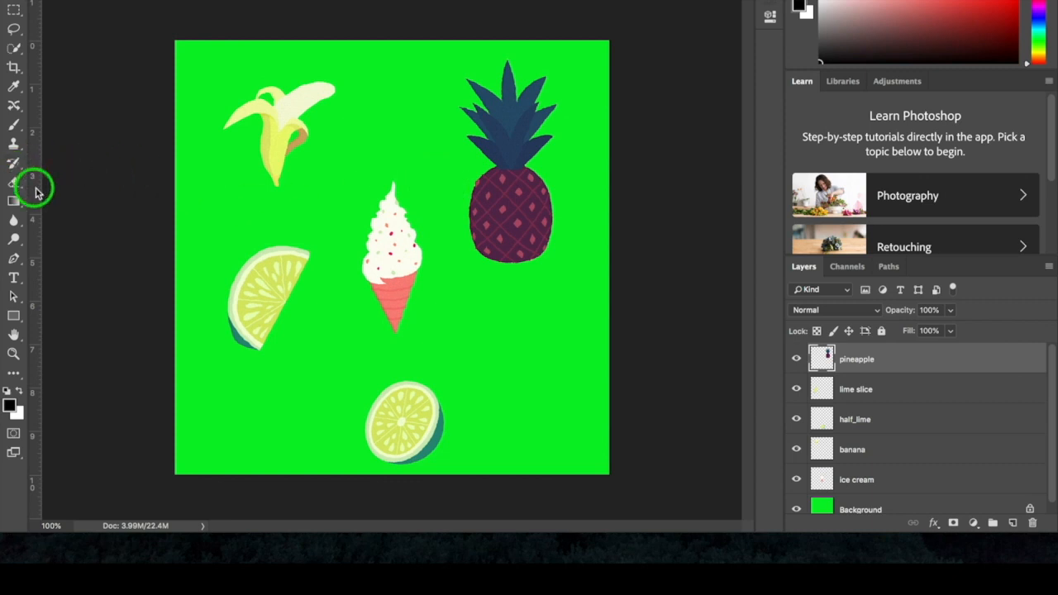
left_click_drag(35, 189, 389, 23)
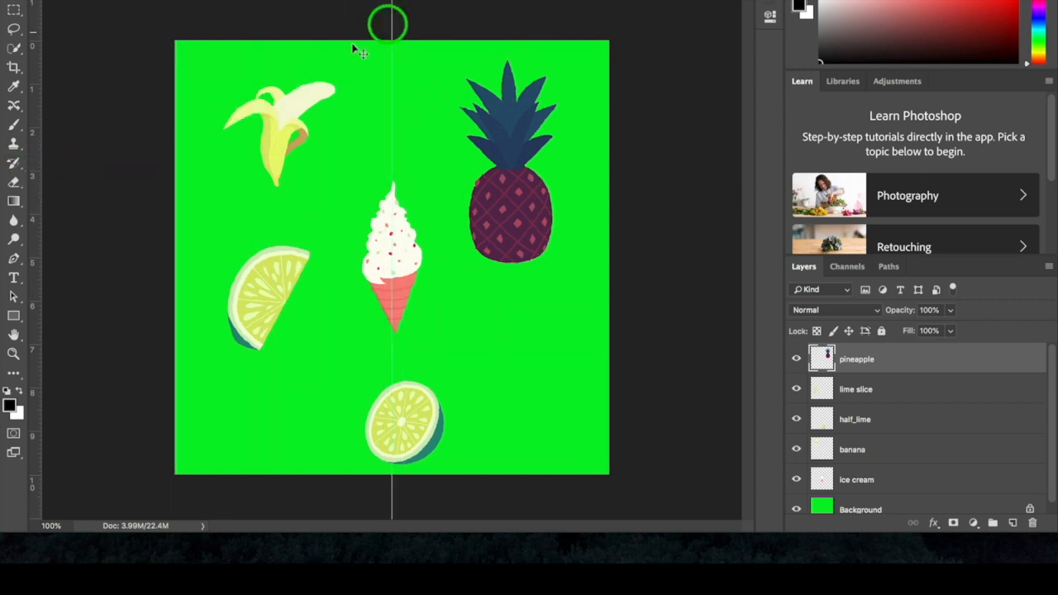
left_click_drag(106, 2, 121, 258)
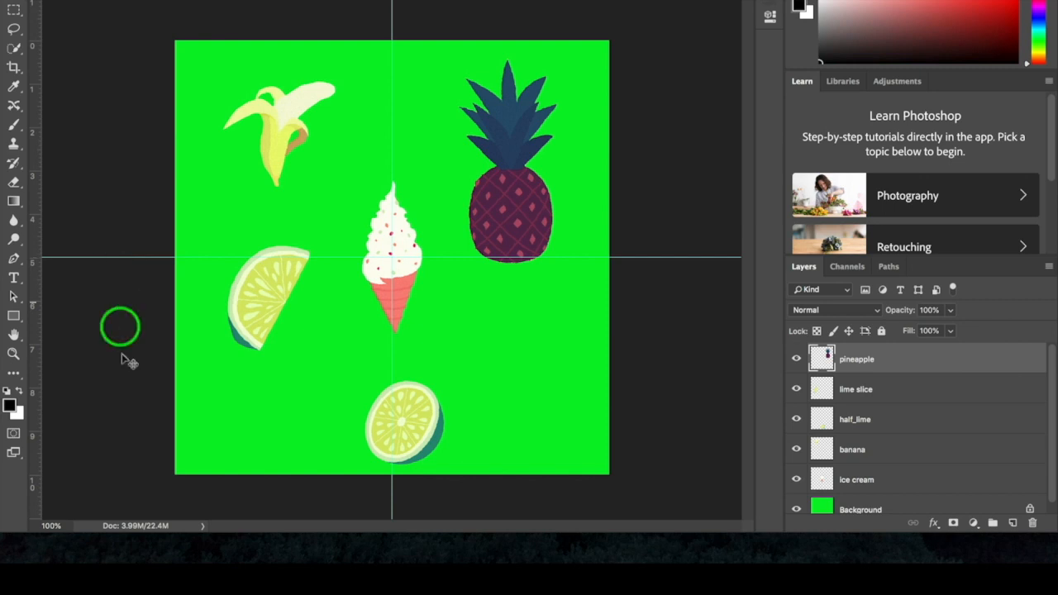
Move the banana to just above the ice cream on the vertical guide and rotate it clockwise
left_click_drag(283, 145, 376, 119)
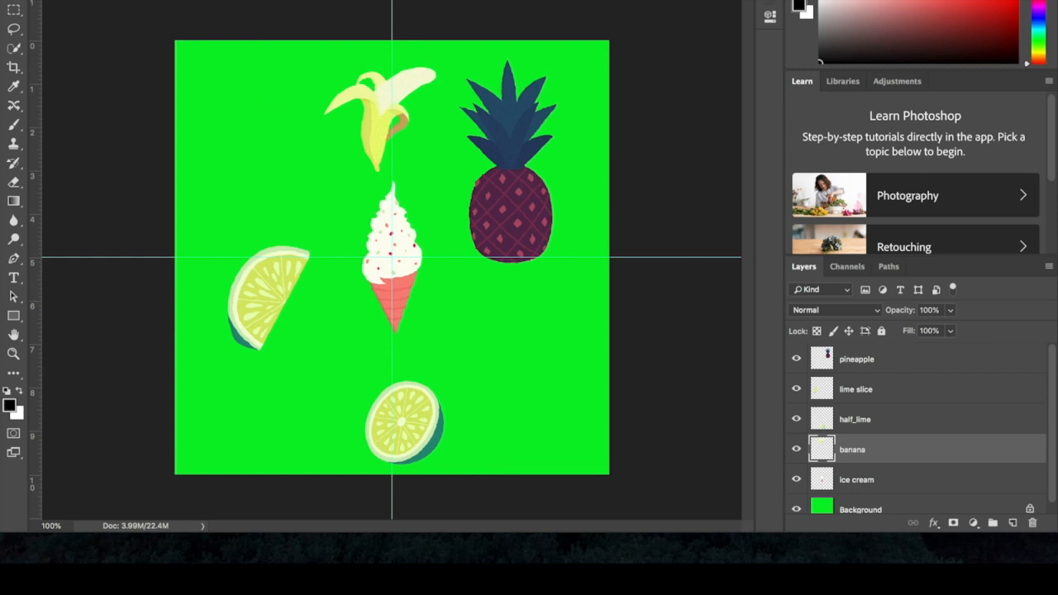
left_click(163, 1)
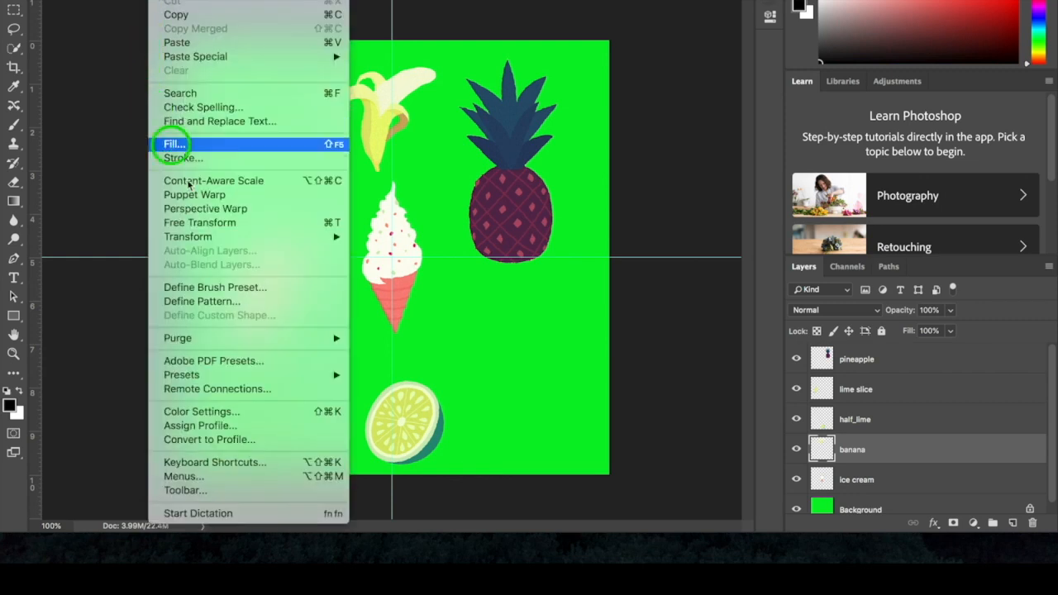
mouse_move(204, 238)
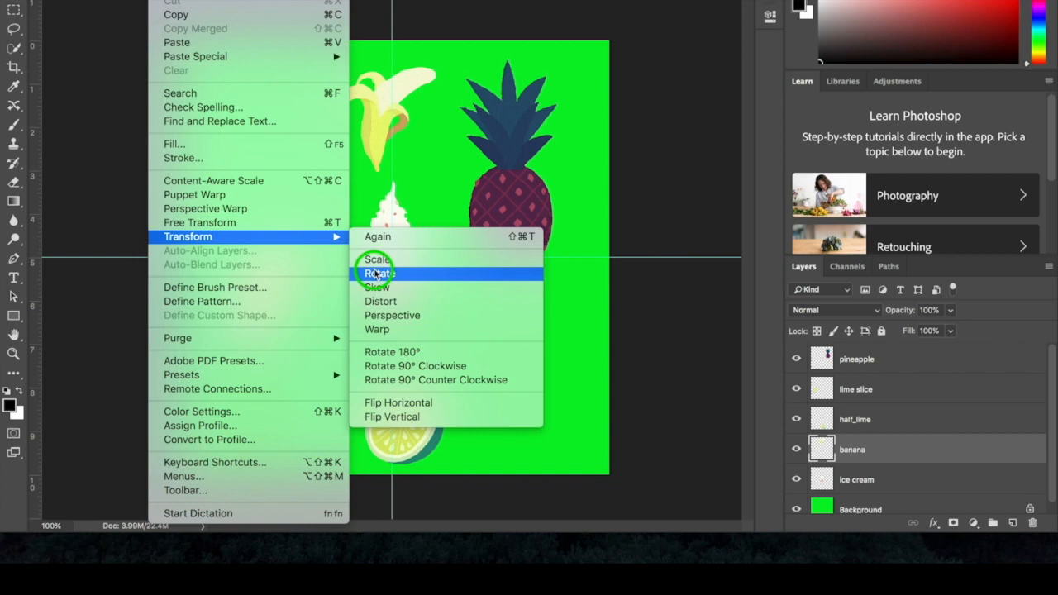
left_click(376, 273)
left_click_drag(446, 182, 390, 197)
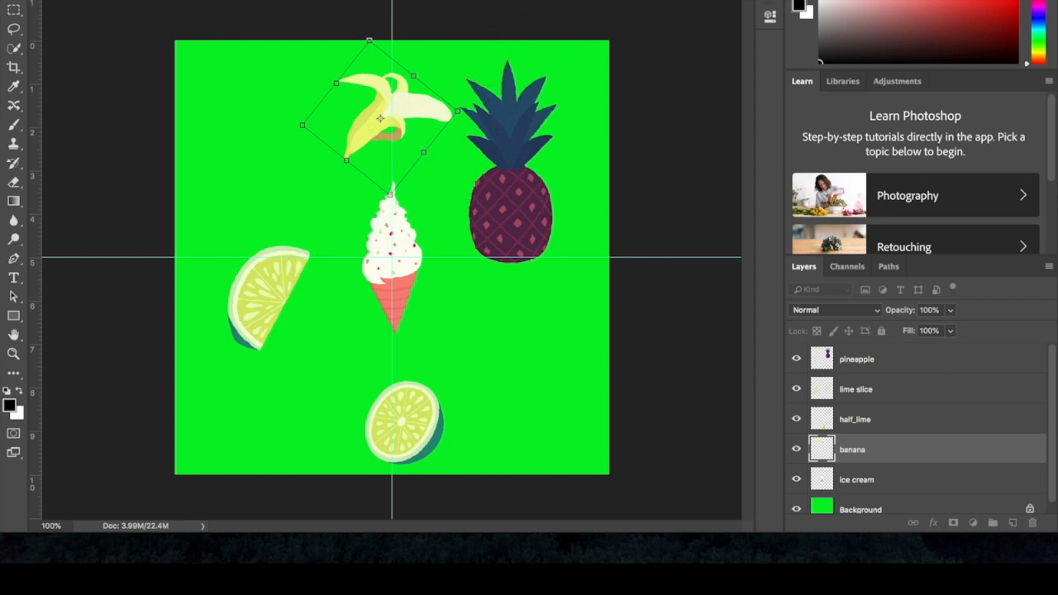
key("Return")
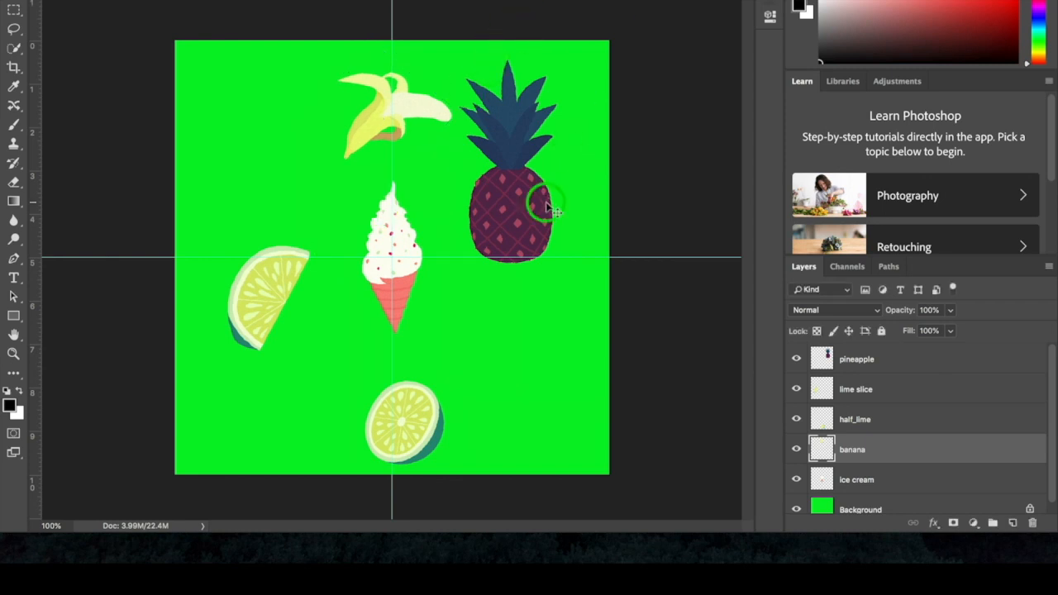
Move the pineapple down beside the ice cream and rotate it counter-clockwise so its crown leans towards the ice cream
left_click_drag(522, 201, 524, 257)
key("super+t")
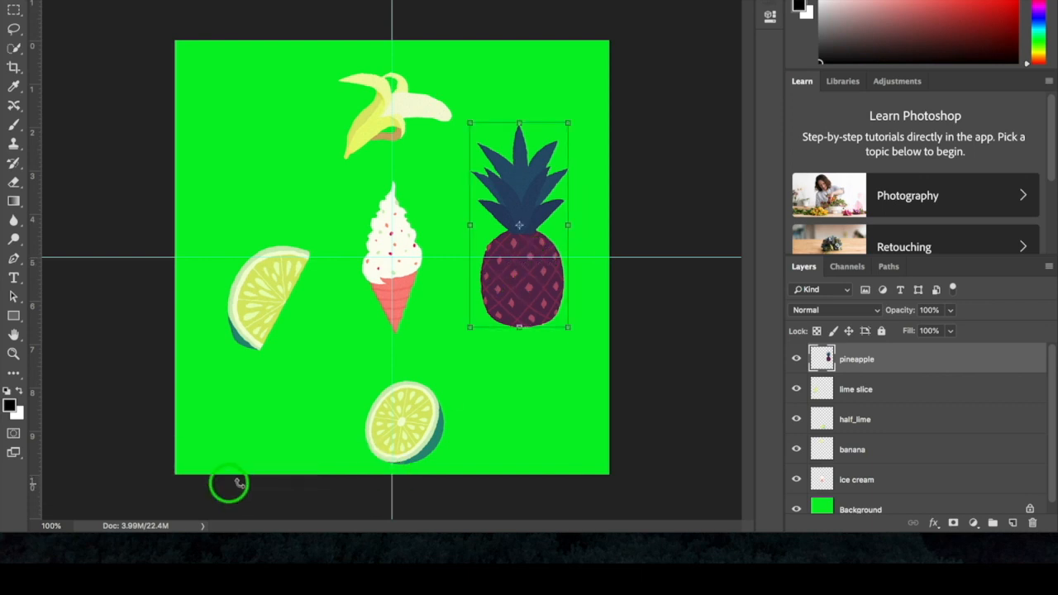
left_click_drag(464, 105, 434, 151)
left_click_drag(490, 191, 477, 200)
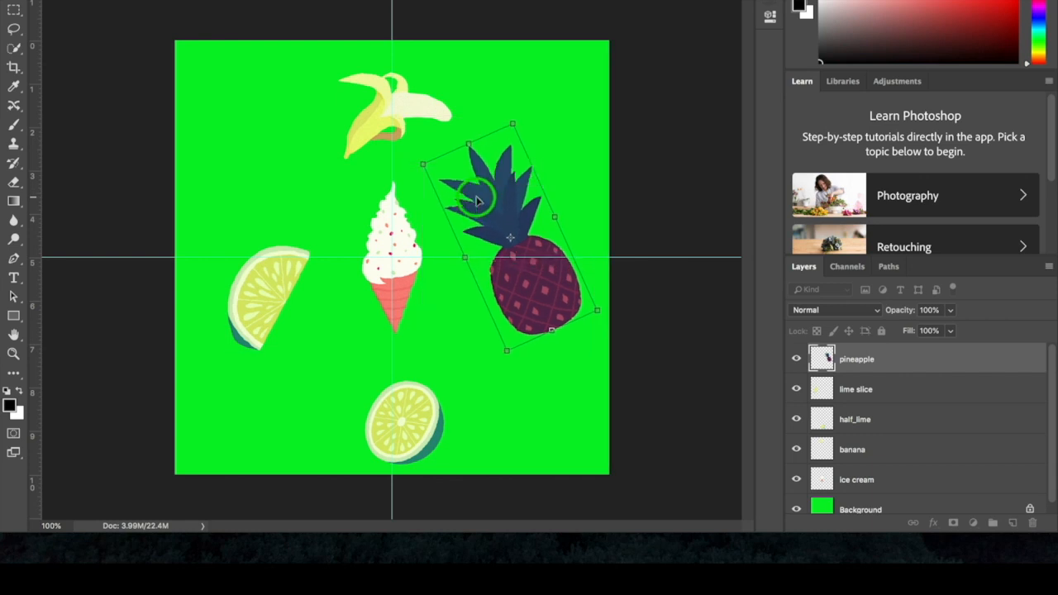
key("Return")
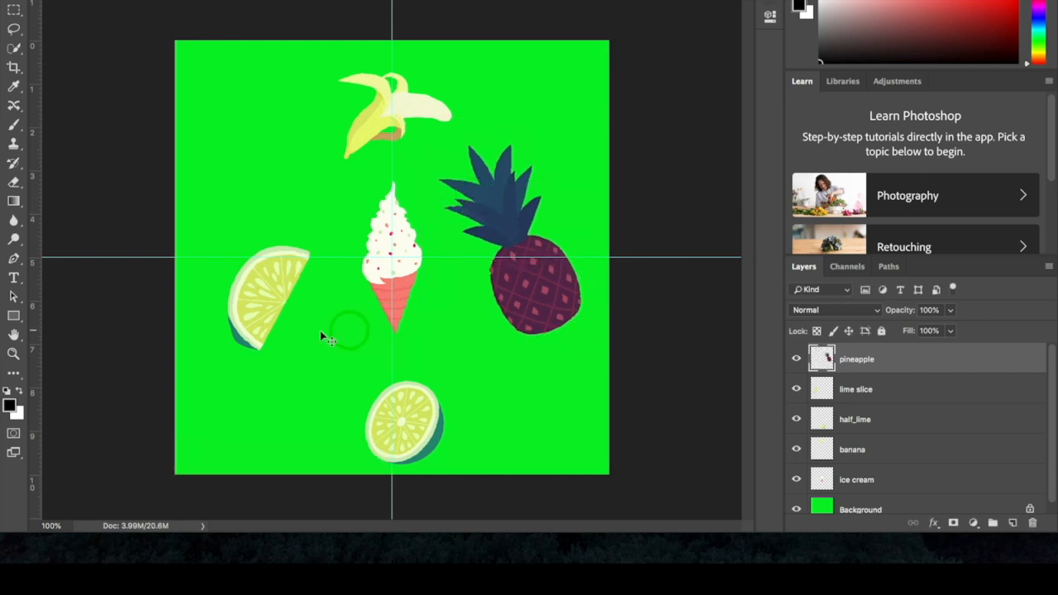
Move the lime slice up onto the horizontal guide and rotate it clockwise so its cut edge lies flatter
left_click_drag(264, 310, 258, 287)
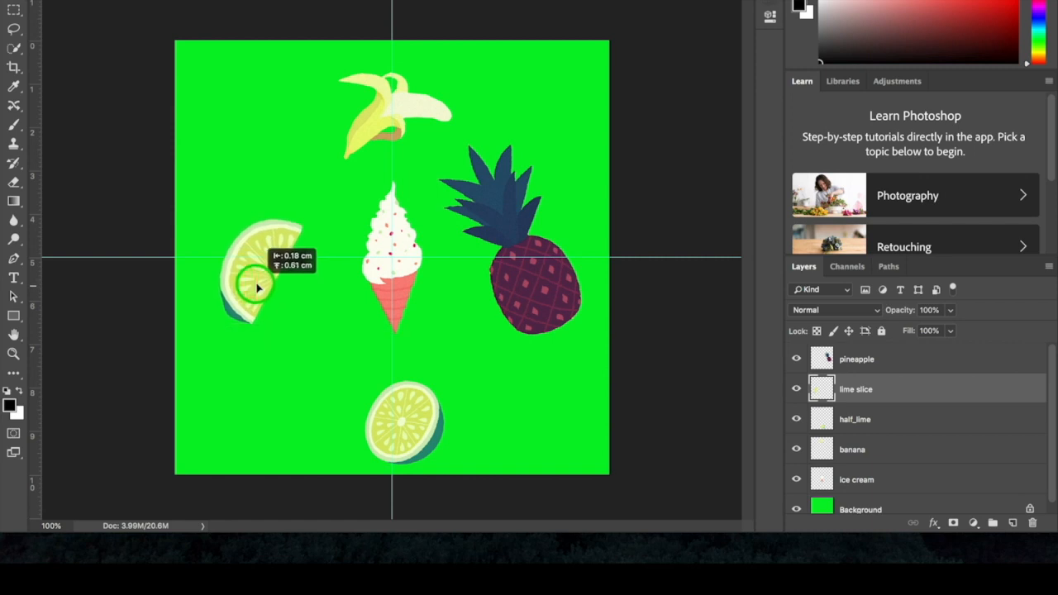
key("super+t")
left_click_drag(316, 207, 347, 255)
key("Return")
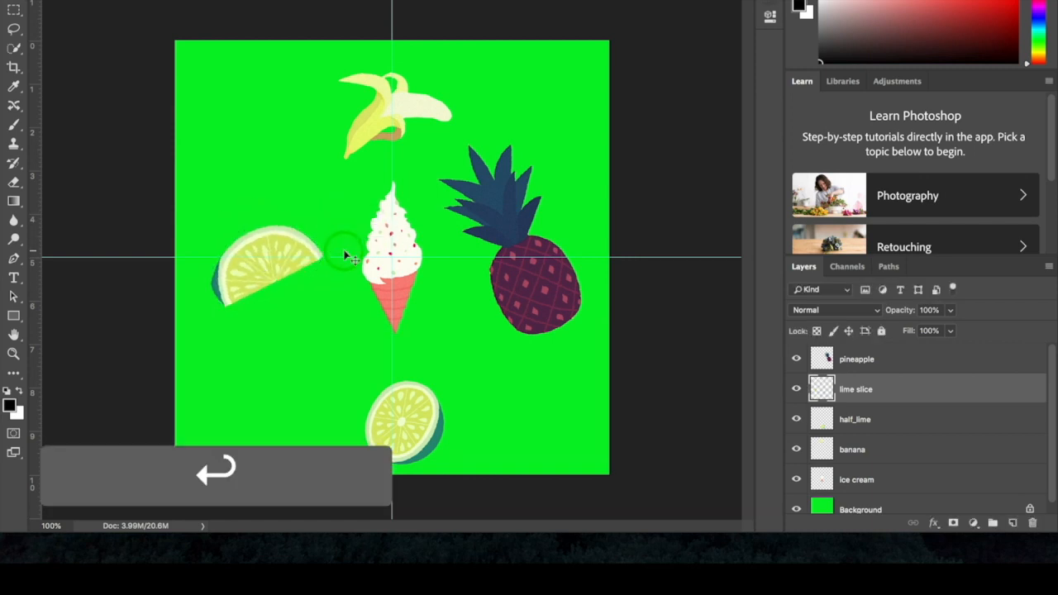
Rotate the ice cream clockwise so its tip leans towards the pineapple, and reposition it near the guides' crossing
left_click_drag(394, 297, 409, 294)
key("super+t")
left_click_drag(360, 183, 421, 160)
left_click_drag(387, 299, 367, 297)
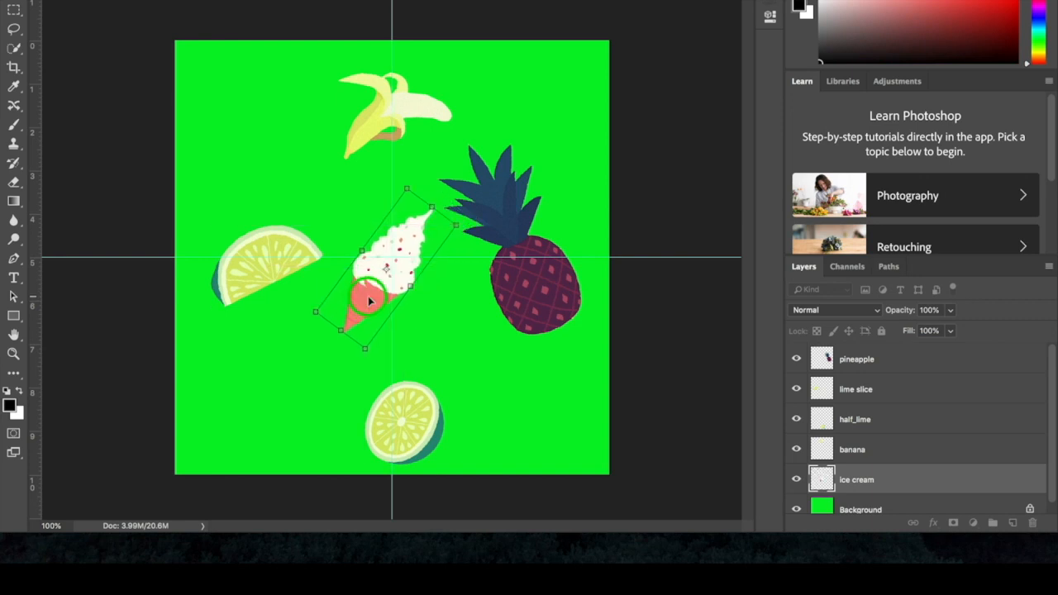
key("Return")
Nudge the half lime onto the vertical guide and rotate the banana counter-clockwise so its peeled tip points up above the ice cream
mouse_move(405, 423)
left_mouse_down()
mouse_move(407, 397)
mouse_move(401, 419)
left_mouse_up()
mouse_move(257, 281)
left_mouse_down()
mouse_move(244, 282)
mouse_move(257, 282)
left_mouse_up()
mouse_move(372, 124)
left_mouse_down()
mouse_move(382, 99)
mouse_move(374, 132)
left_mouse_up()
key("super+t")
left_click_drag(467, 74, 299, 70)
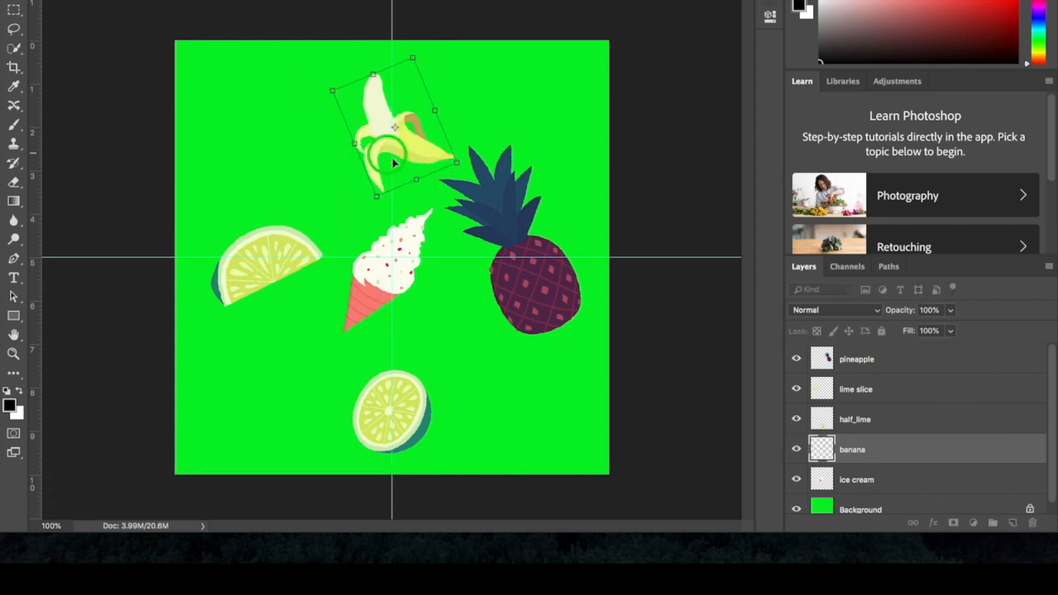
left_click_drag(417, 158, 412, 135)
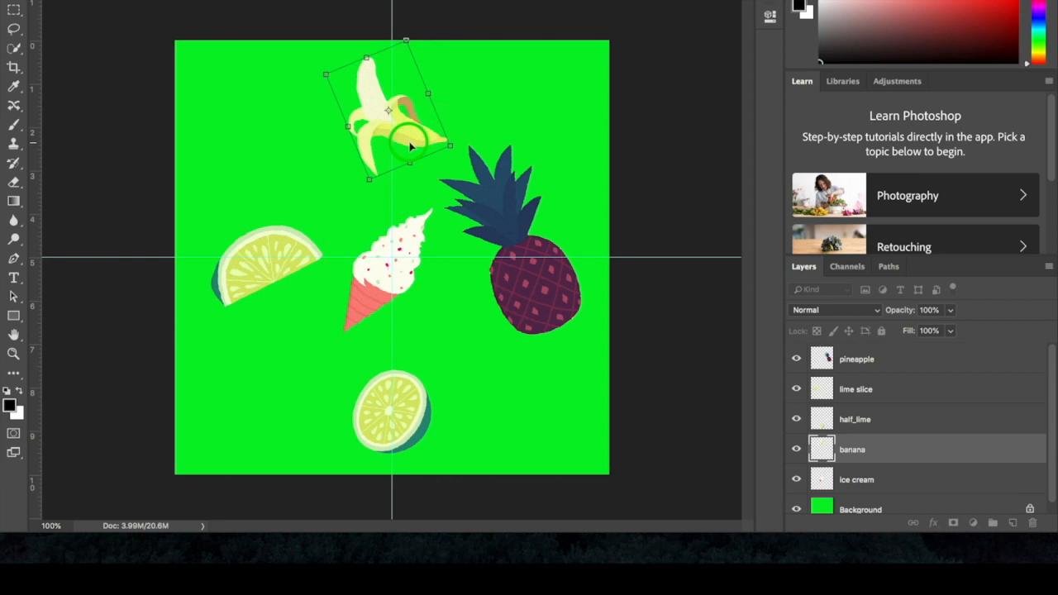
key("Return")
Scale the pineapple down proportionally to about 2.8 × 3.8 cm, reposition it, and nudge the ice cream towards it
left_click_drag(523, 301, 534, 313)
key("super+t")
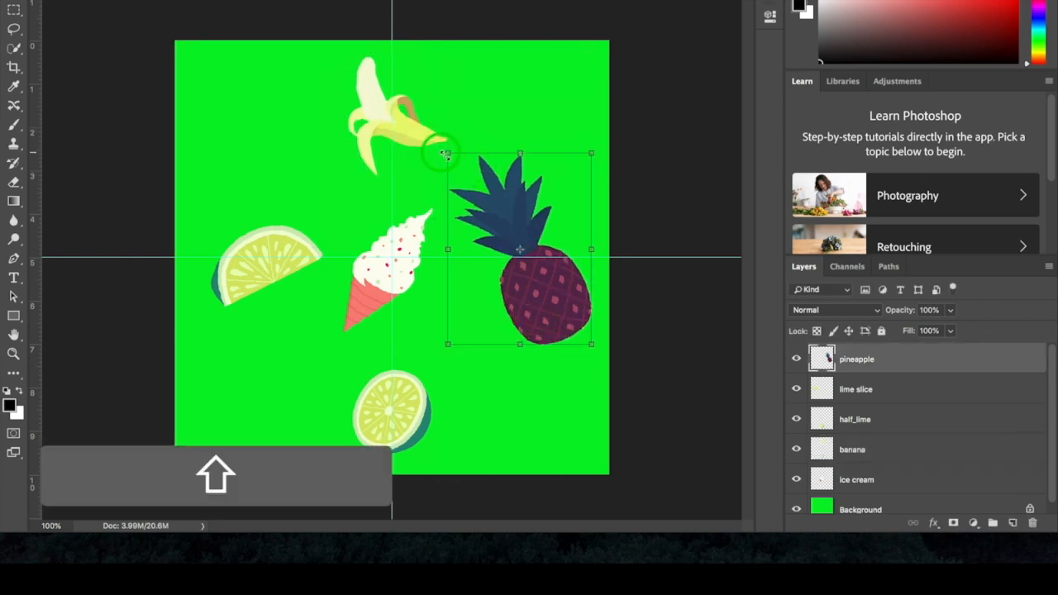
left_click_drag(447, 155, 466, 185)
left_click_drag(466, 186, 469, 188)
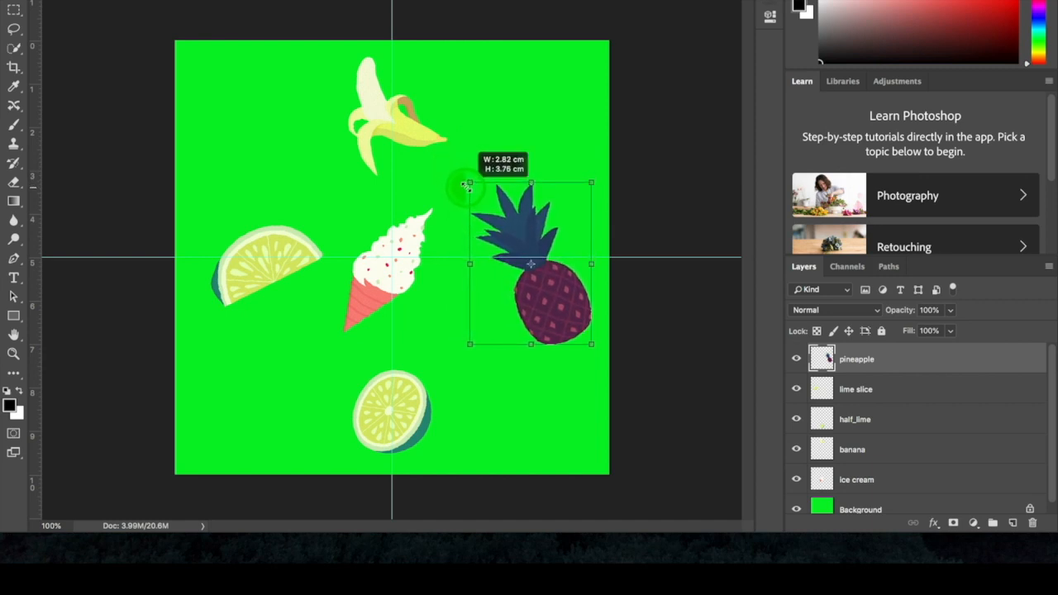
left_click_drag(554, 303, 548, 303)
key("Return")
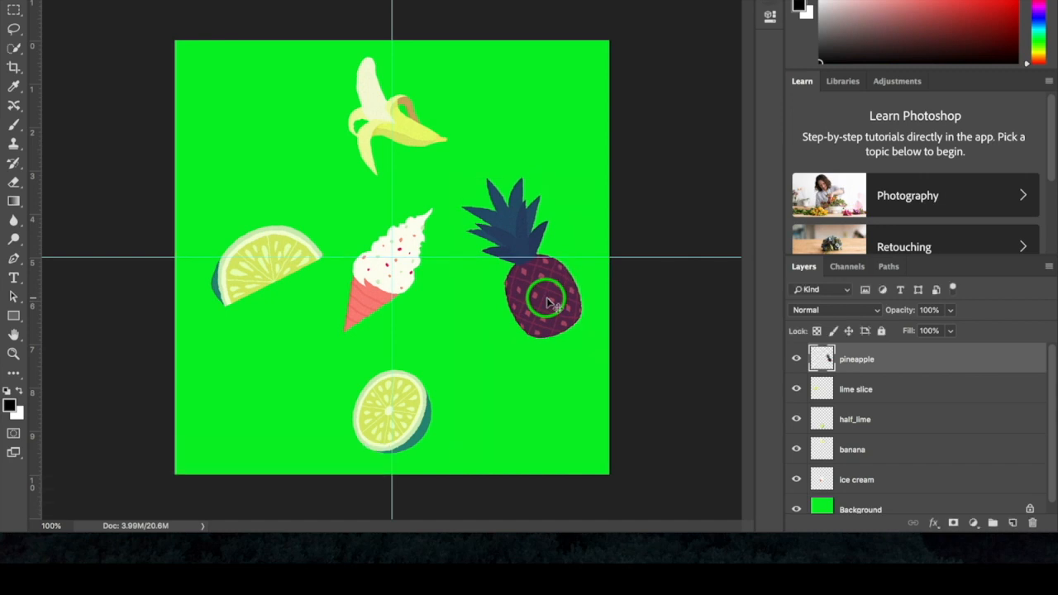
left_click_drag(415, 240, 425, 239)
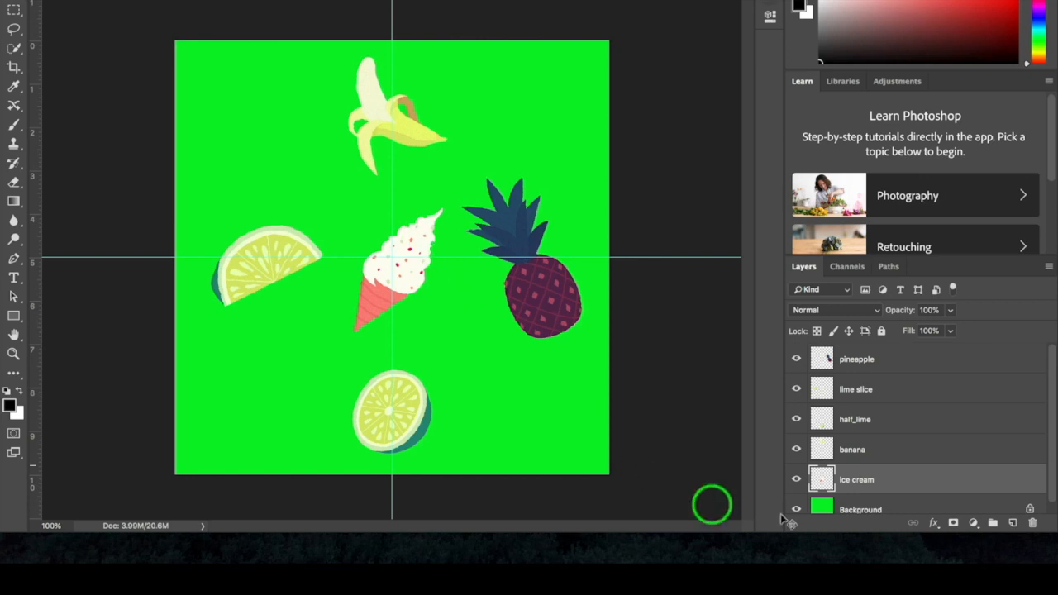
Duplicate the pineapple, lime slice, half_lime, banana and ice cream layers together and hide all five copies
left_click(898, 362)
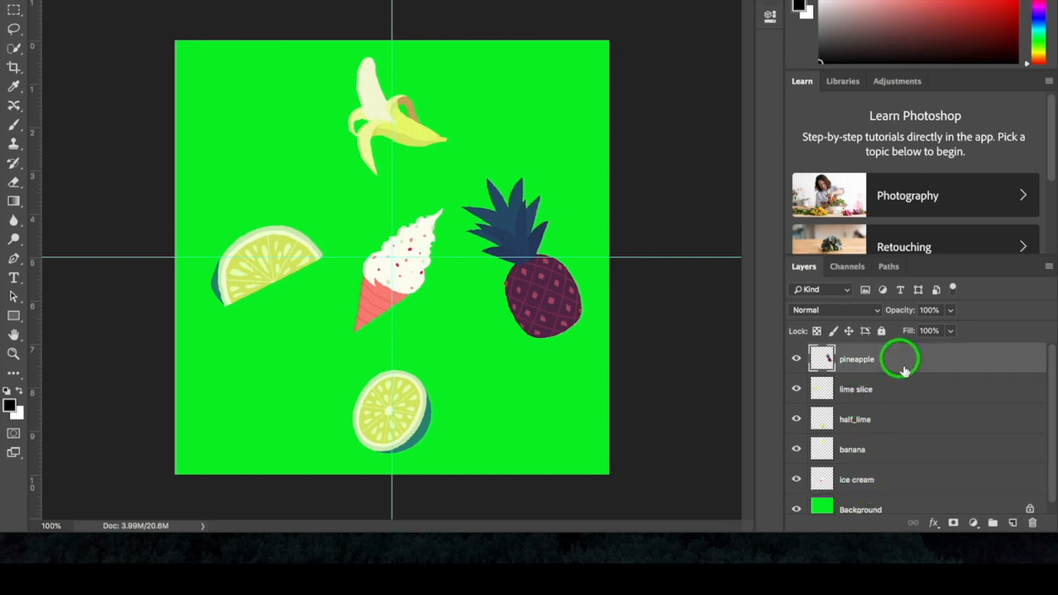
left_click(908, 392, "shift")
left_click(911, 416, "shift")
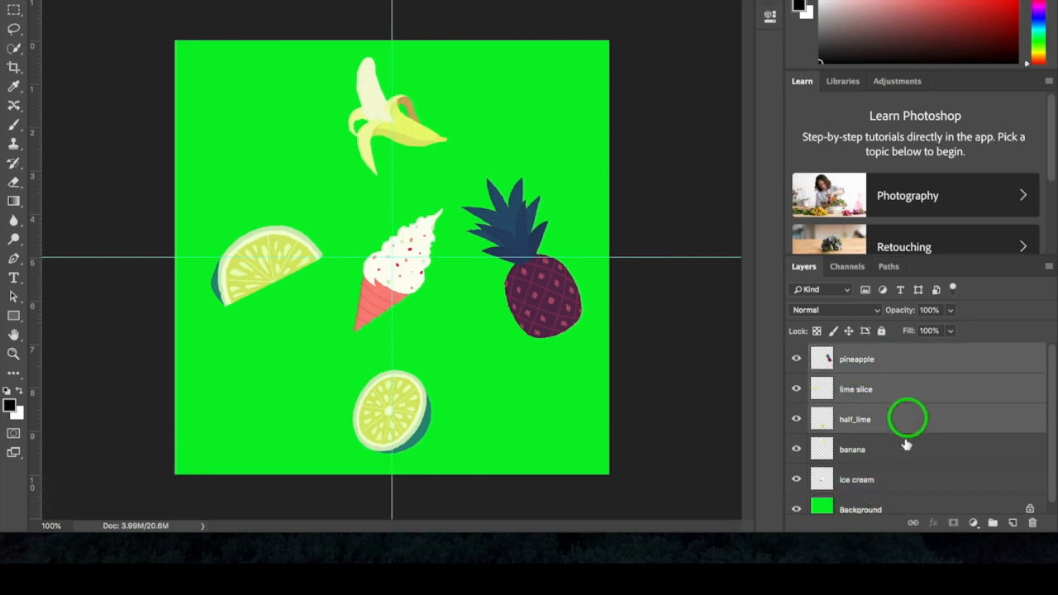
left_click(912, 453, "shift")
left_click(912, 478, "shift")
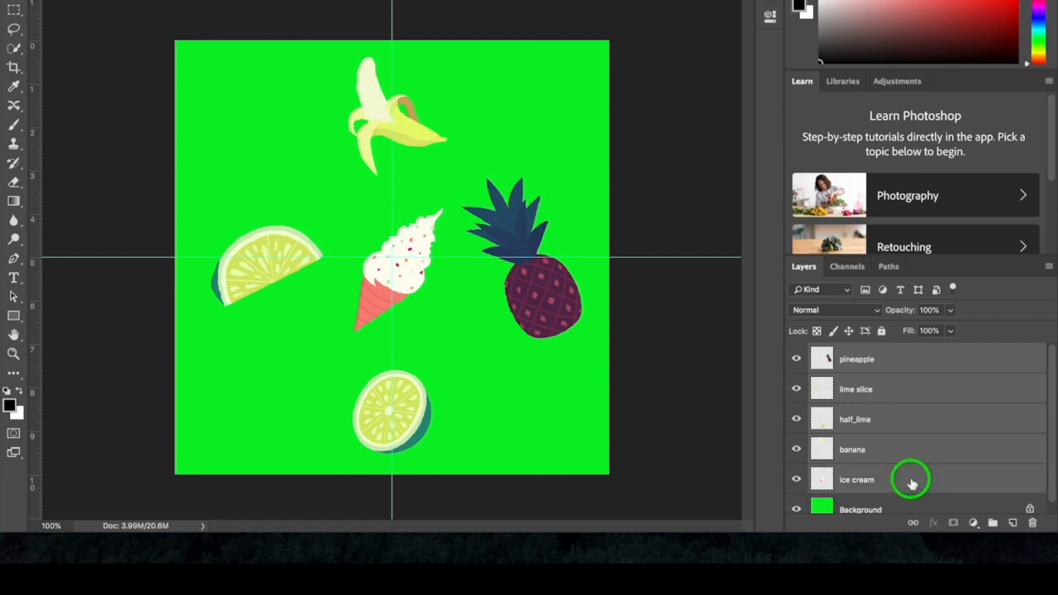
left_click_drag(986, 486, 1014, 524)
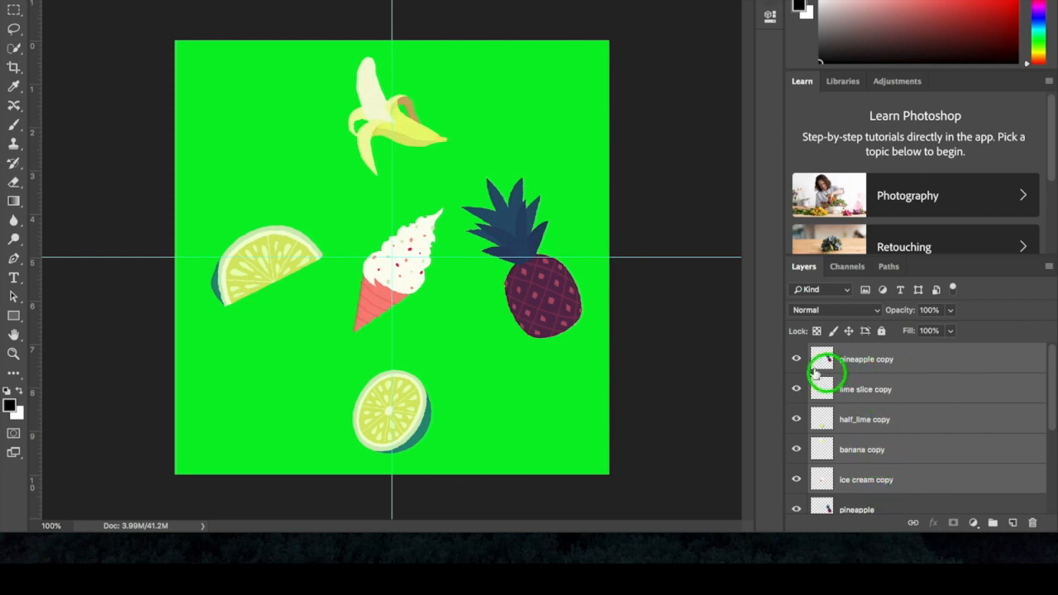
left_click_drag(796, 359, 795, 479)
Merge the five original artwork layers with the Background into one layer and check it by toggling its visibility
scroll(914, 465, "down", 5)
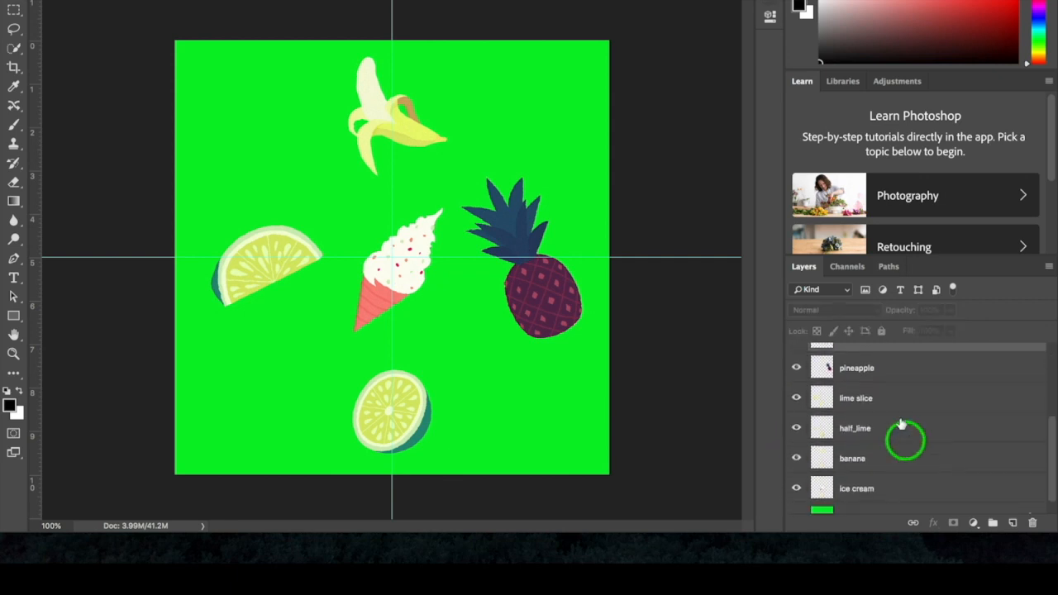
left_click(891, 369)
scroll(893, 392, "down", 1)
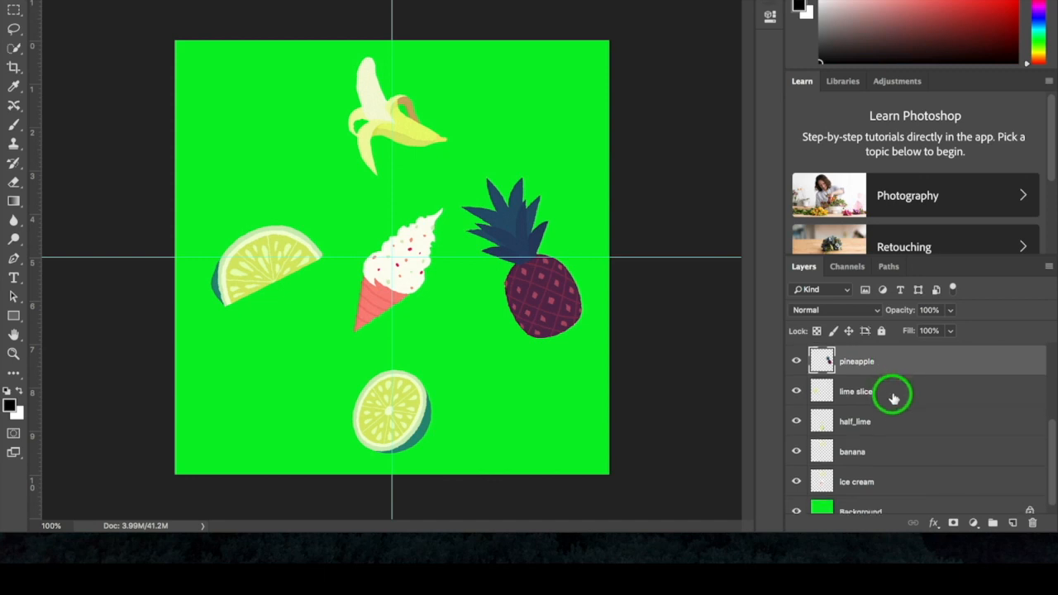
left_click(900, 388, "shift")
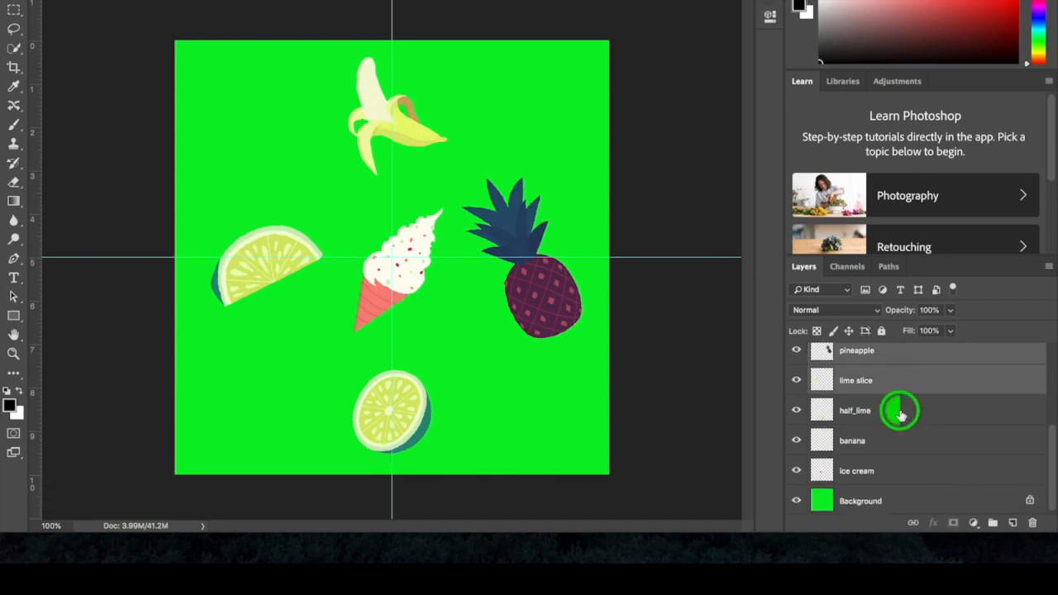
left_click(900, 414, "shift")
left_click(906, 445, "shift")
left_click(920, 471, "shift")
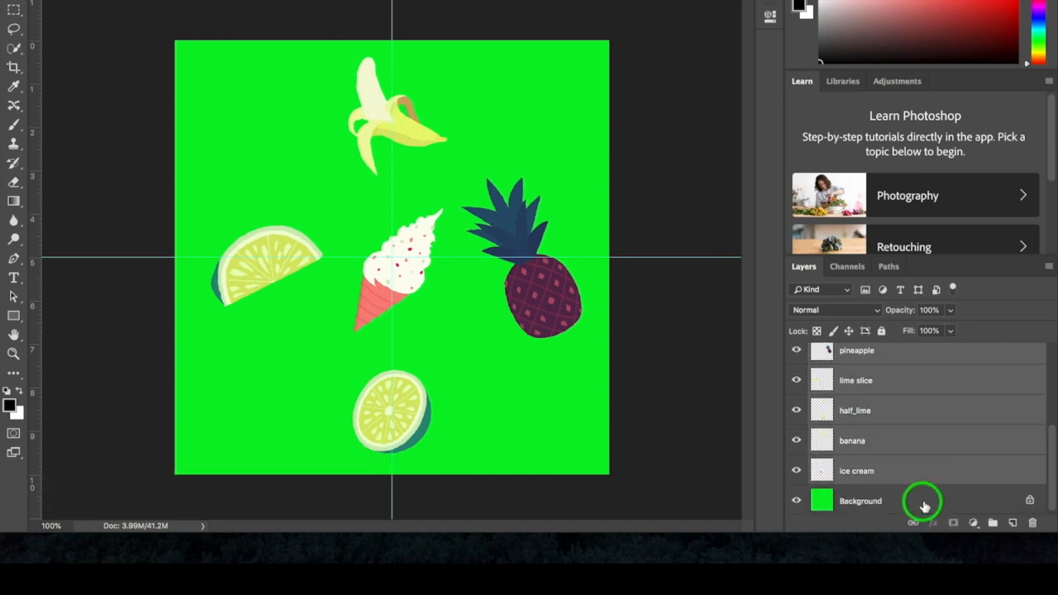
left_click(923, 502, "shift")
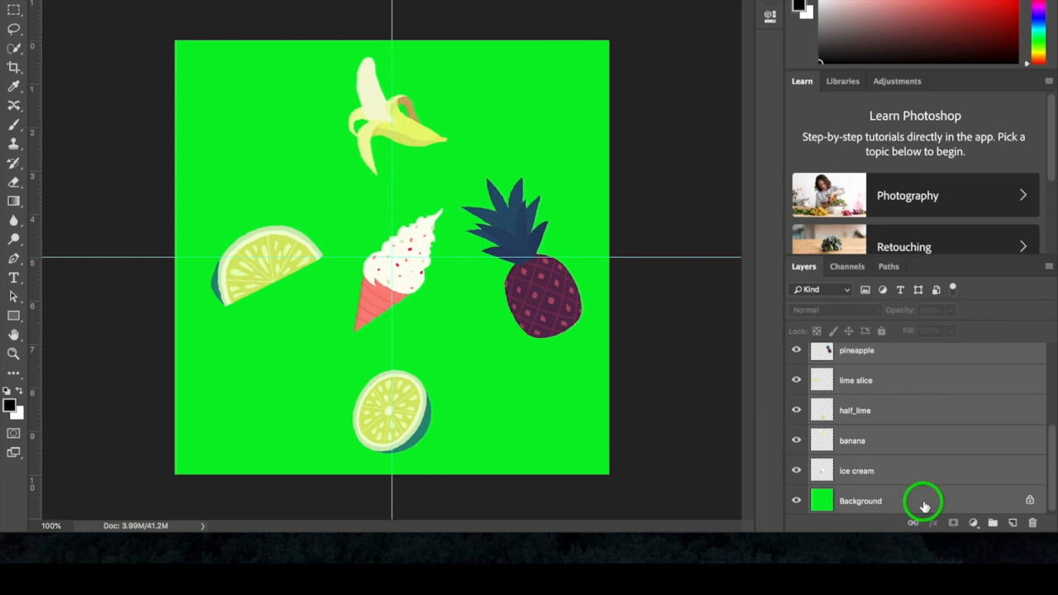
left_click(1050, 269)
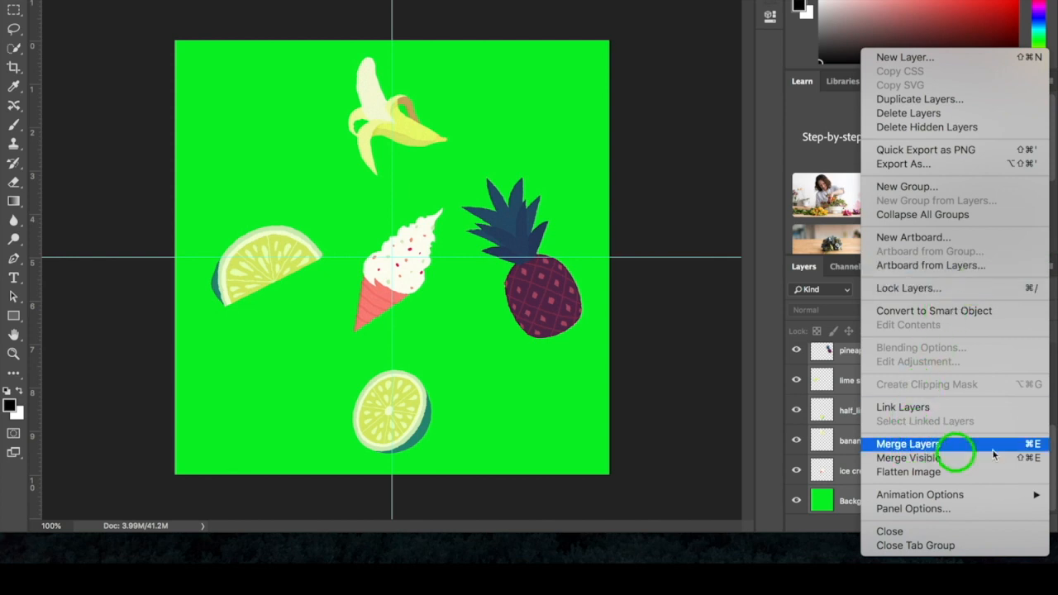
left_click(936, 447)
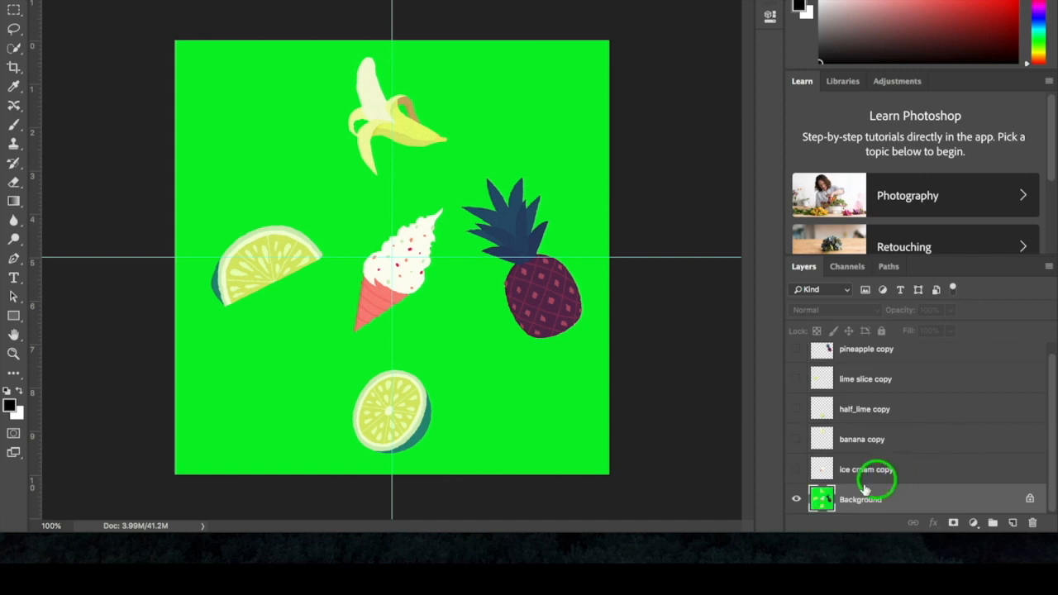
left_click(798, 499)
left_click(797, 499)
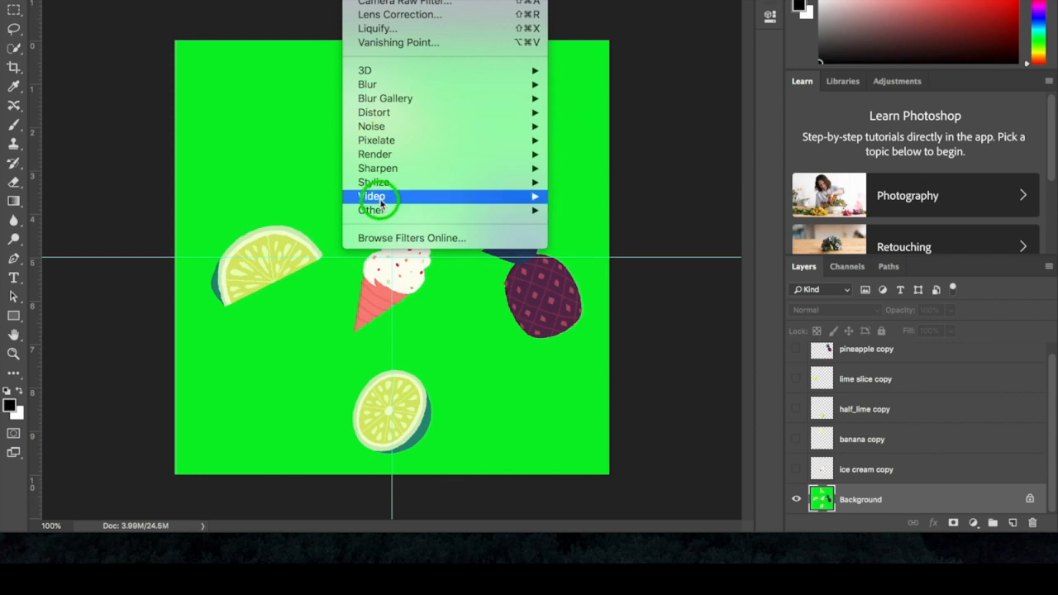
Start the Offset filter on the merged Background layer and reset its horizontal and vertical offsets to 0
mouse_move(535, 214)
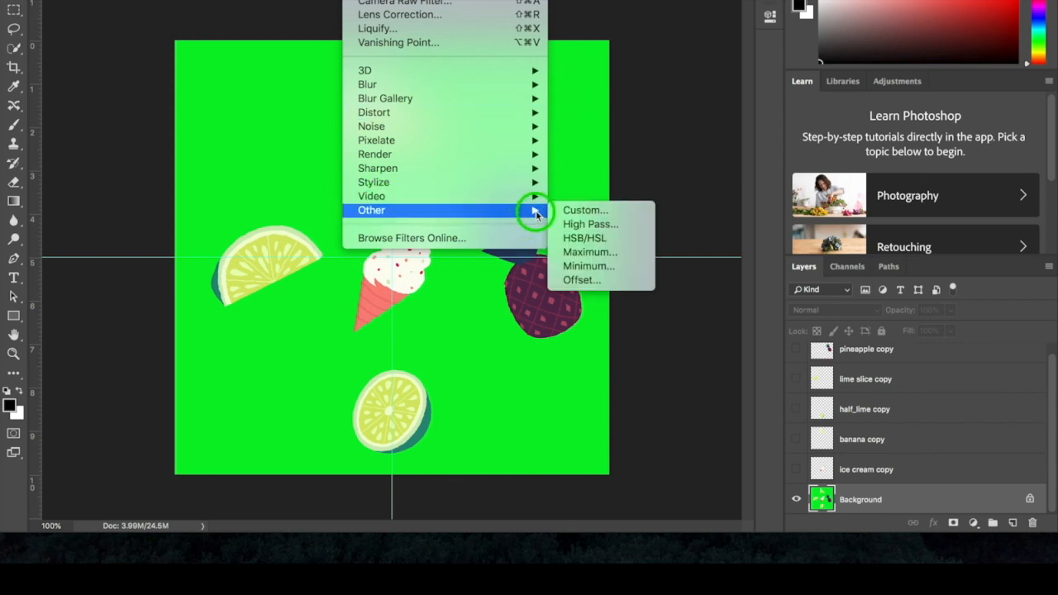
left_click(582, 281)
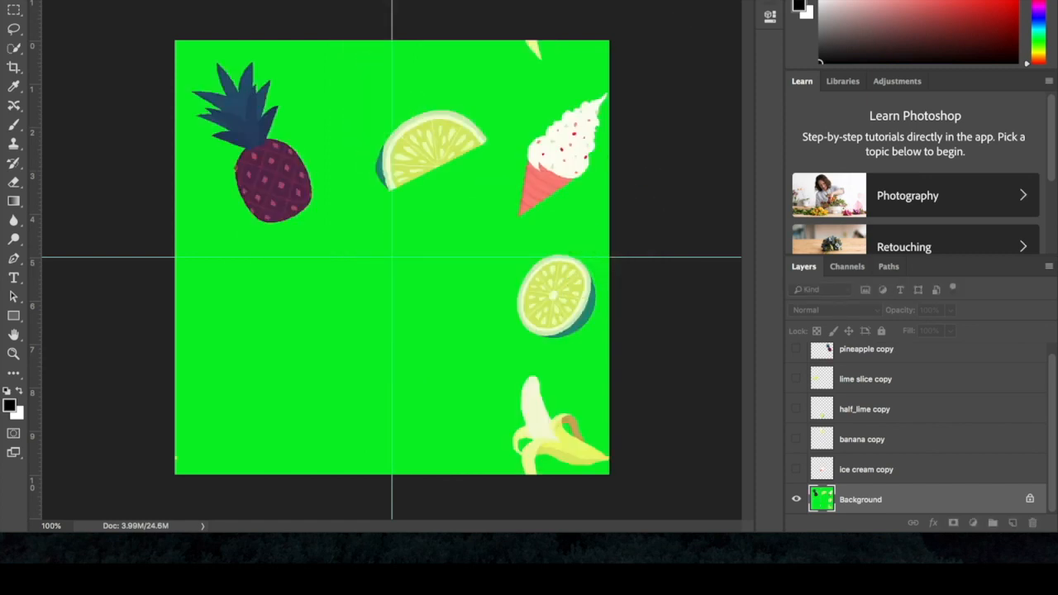
left_click_drag(724, 113, 700, 87)
double_click(713, 102)
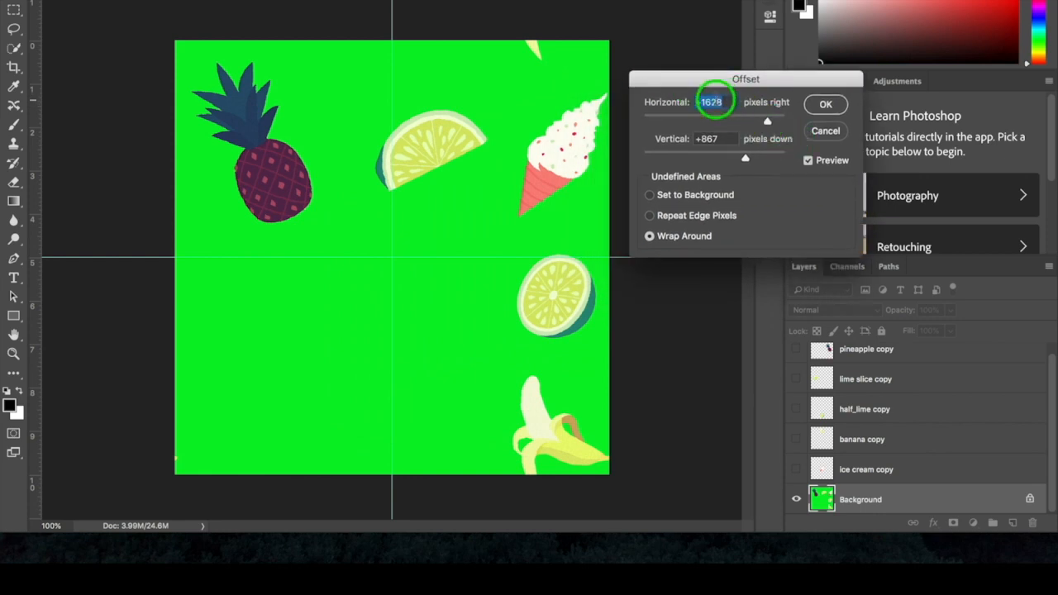
type("0")
key("Tab")
type("0")
key("Tab")
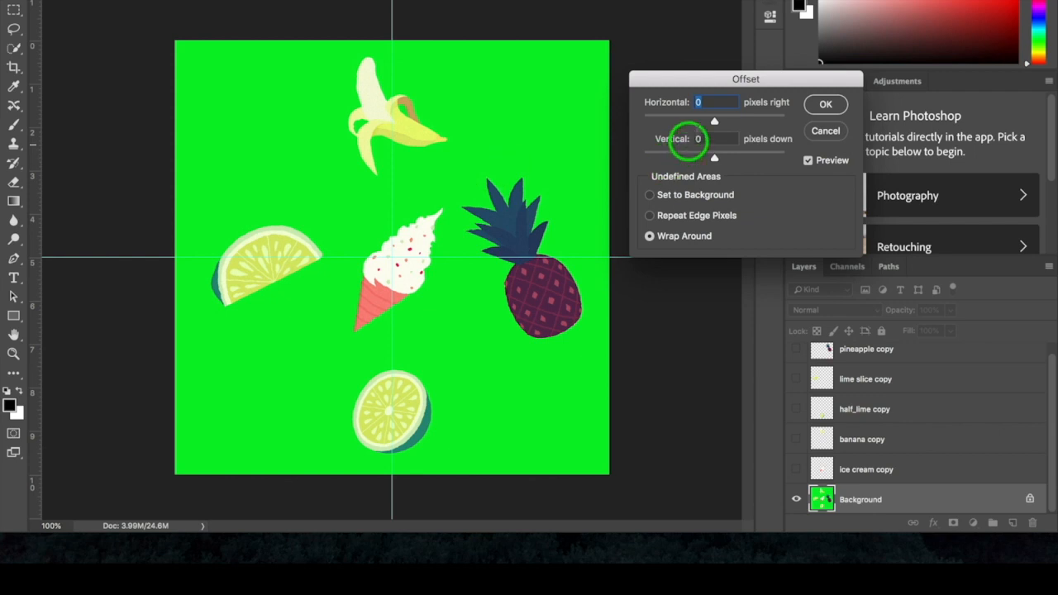
Offset the merged Background layer by -622 pixels horizontally and +520 pixels vertically with Wrap Around
left_click_drag(719, 122, 728, 122)
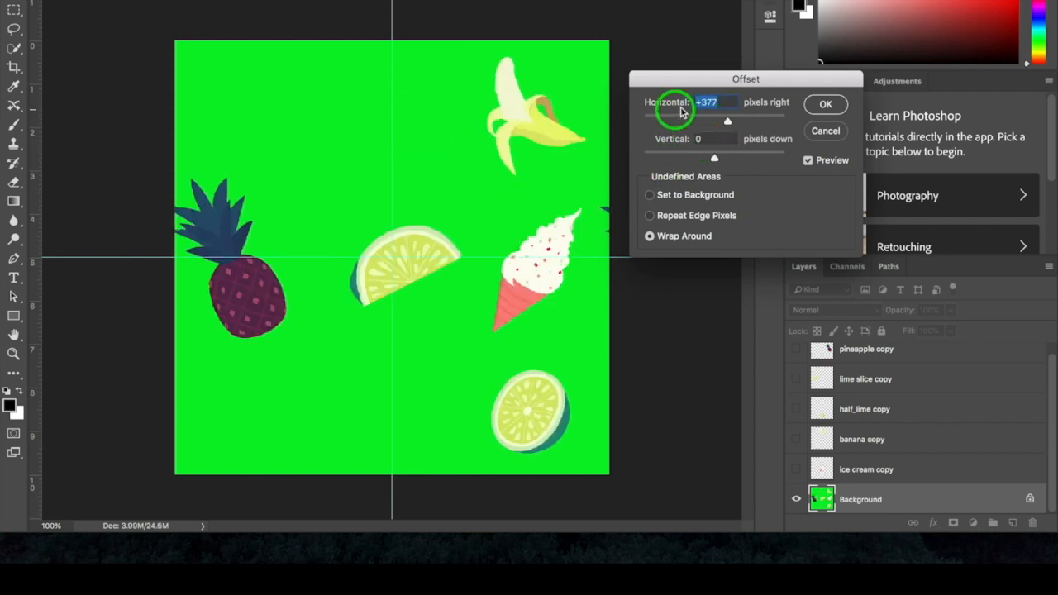
left_click_drag(733, 122, 693, 121)
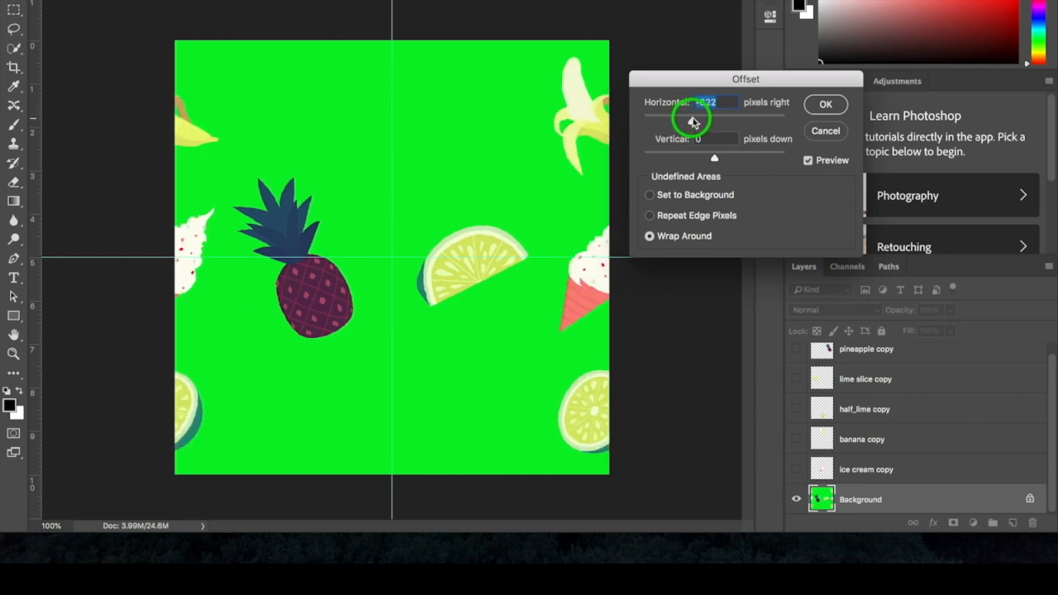
double_click(706, 102)
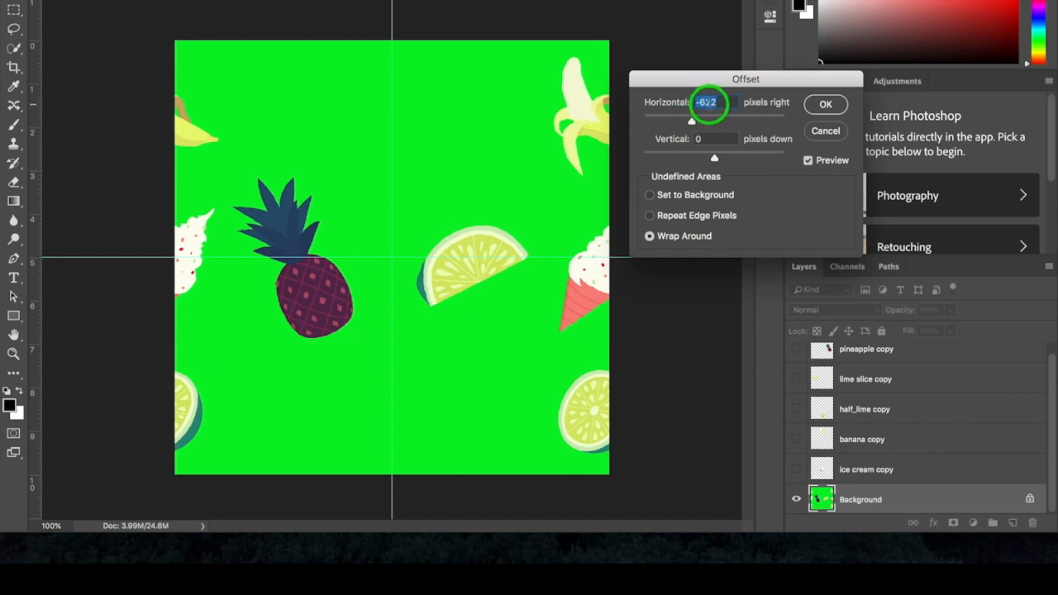
left_click_drag(714, 158, 731, 163)
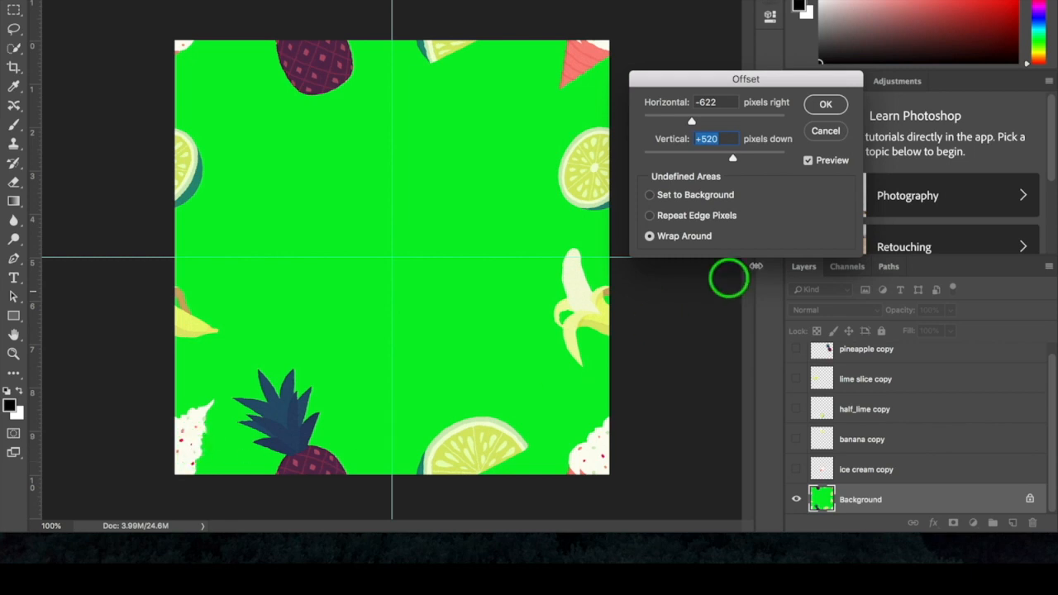
left_click(825, 105)
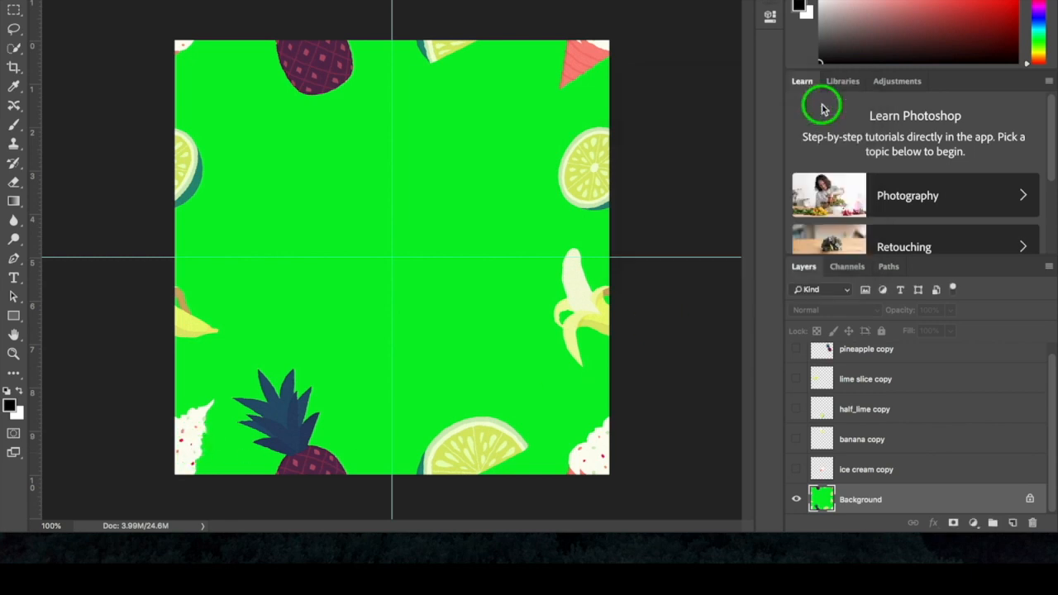
Show the hidden ice cream, banana, half_lime, lime slice and pineapple copy layers
left_click(796, 469)
left_click(796, 441)
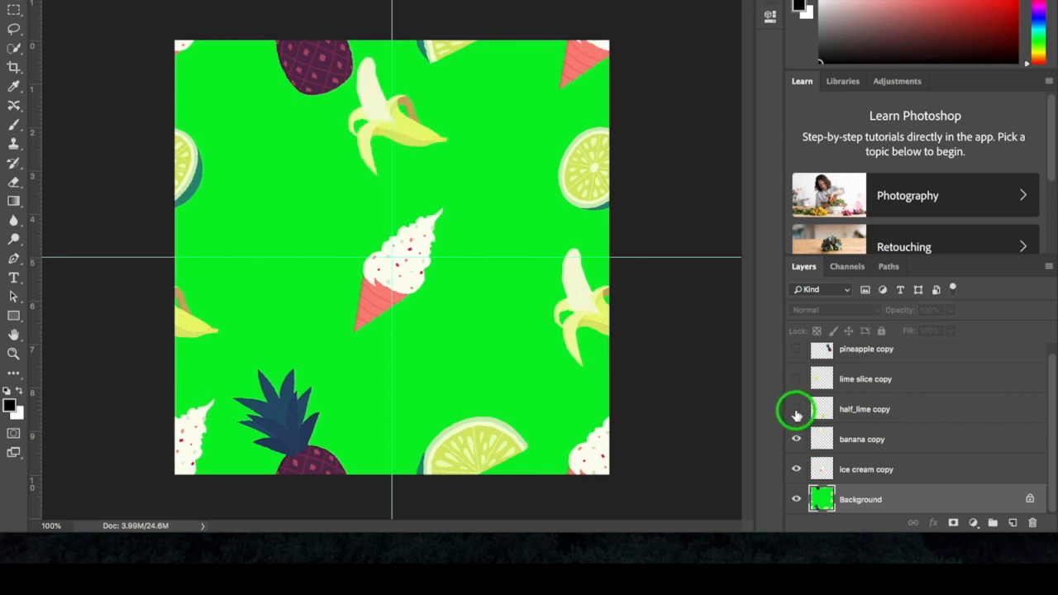
left_click(796, 409)
left_click(796, 379)
left_click(796, 349)
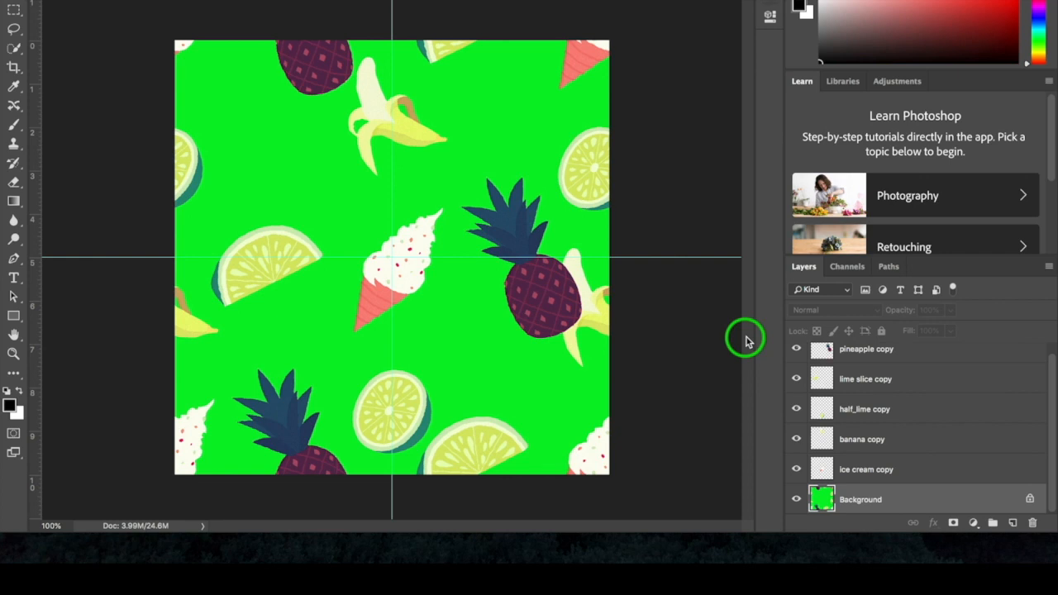
Spread out the copies: banana to the upper right, pineapple just right of centre, half lime to the upper left
left_click_drag(420, 142, 511, 145)
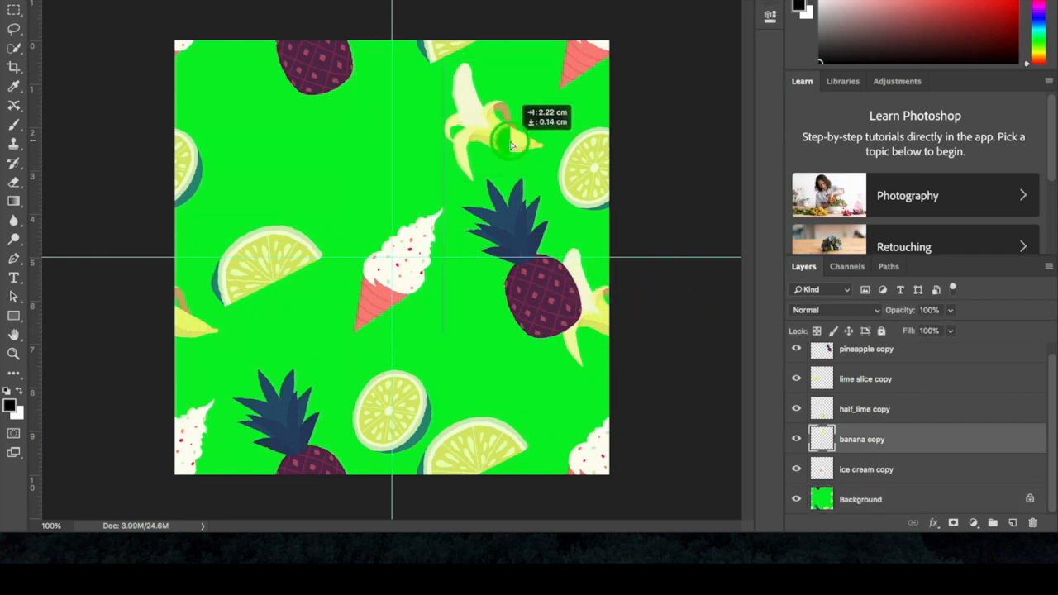
left_click_drag(524, 290, 466, 342)
left_click_drag(423, 421, 371, 173)
Move the lime slice copy to below the ice cream, rotate it nearly upright and place it left of the ice cream
left_click_drag(284, 239, 407, 357)
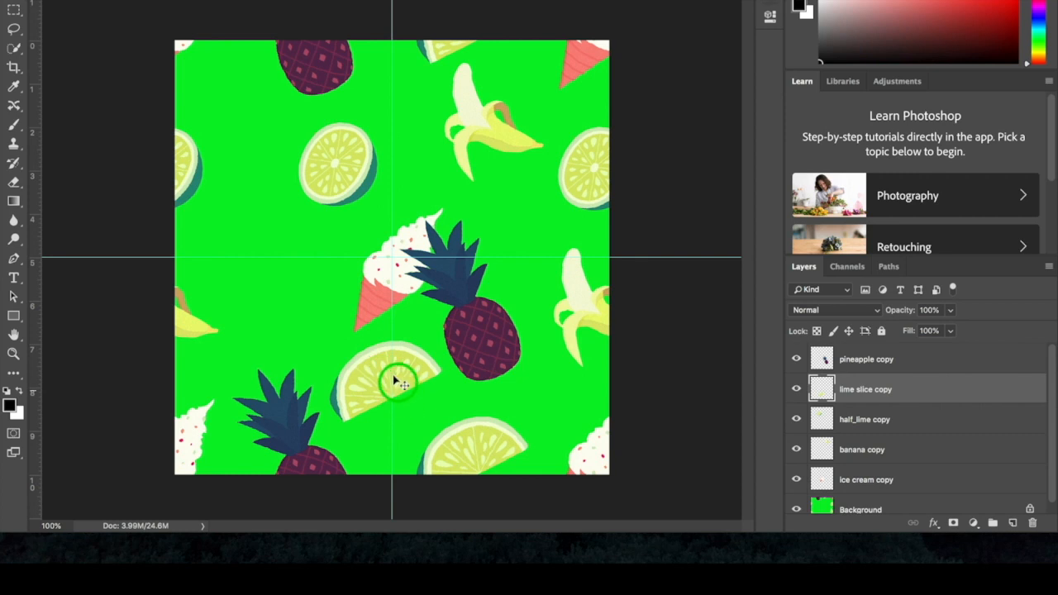
key("super+t")
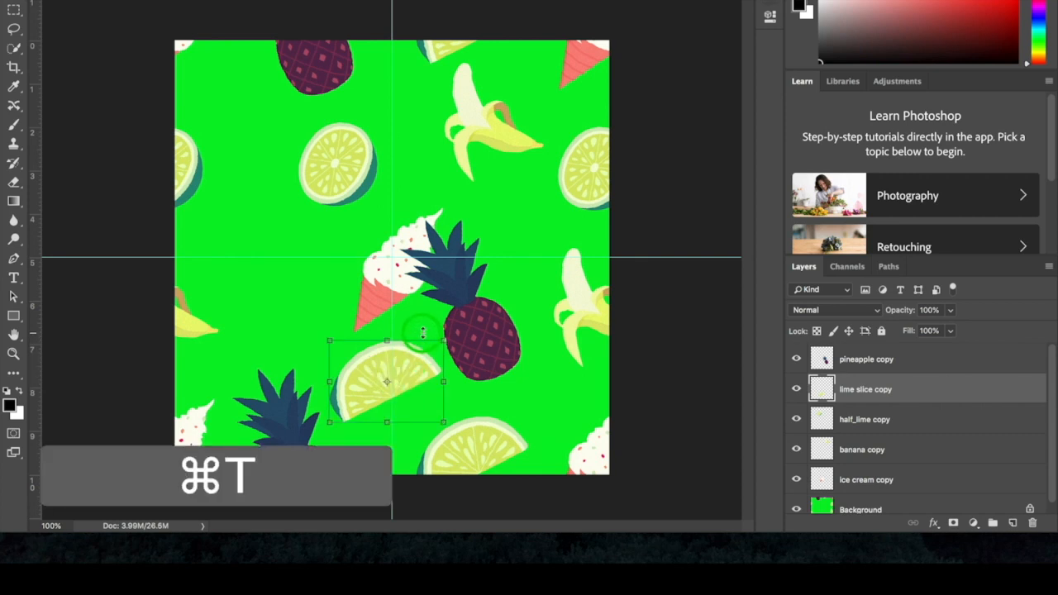
left_click_drag(423, 322, 273, 248)
key("Return")
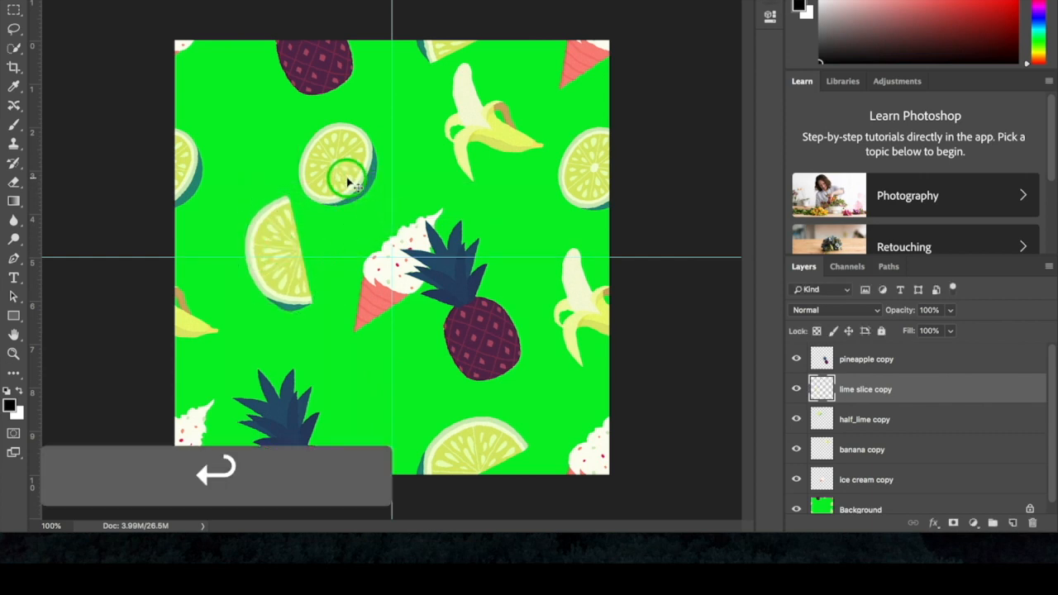
Move the half lime copy into the gap left of the right-edge banana and rotate it so its rind faces down
left_click_drag(347, 176, 497, 356)
key("super+t")
left_click_drag(542, 300, 572, 339)
key("Return")
Move the pineapple copy above the centre guide and rotate it clockwise so its leaves point to the upper right
left_click_drag(473, 328, 474, 192)
key("super+t")
left_click_drag(530, 65, 560, 189)
left_click_drag(403, 205, 435, 231)
key("Return")
Move the ice cream copy below the canvas centre and rotate it counter-clockwise so its cone points to the lower right
left_click_drag(376, 306, 351, 355)
key("super+t")
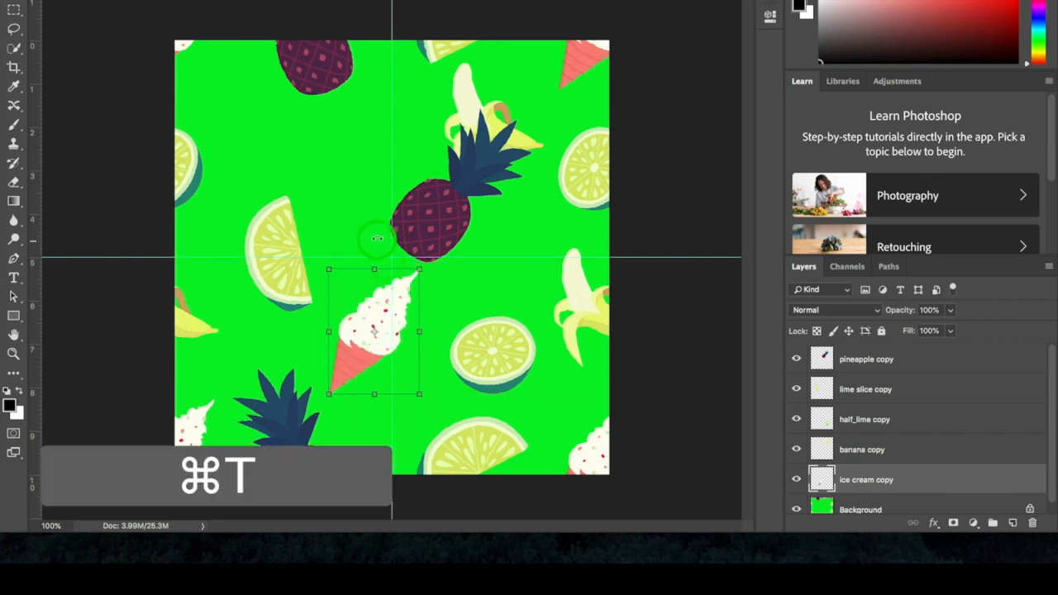
left_click_drag(365, 243, 265, 285)
key("Return")
Move the banana copy to the upper left of the pineapple, nudging the lime slice and pineapple copies outward for spacing
left_click_drag(463, 103, 289, 149)
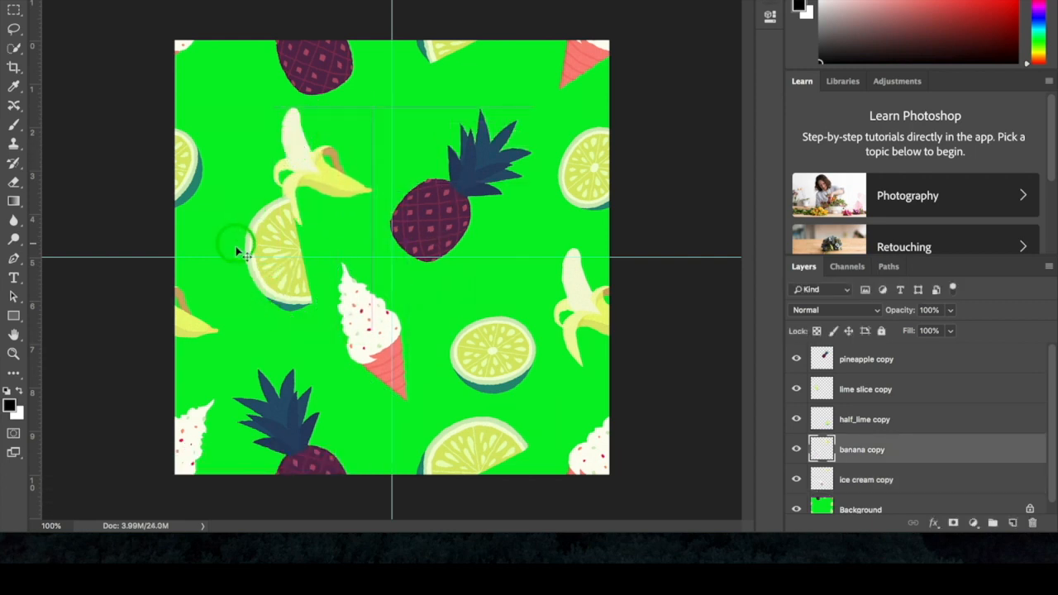
left_click_drag(265, 283, 248, 299)
left_click_drag(451, 223, 468, 207)
left_click_drag(304, 174, 338, 194)
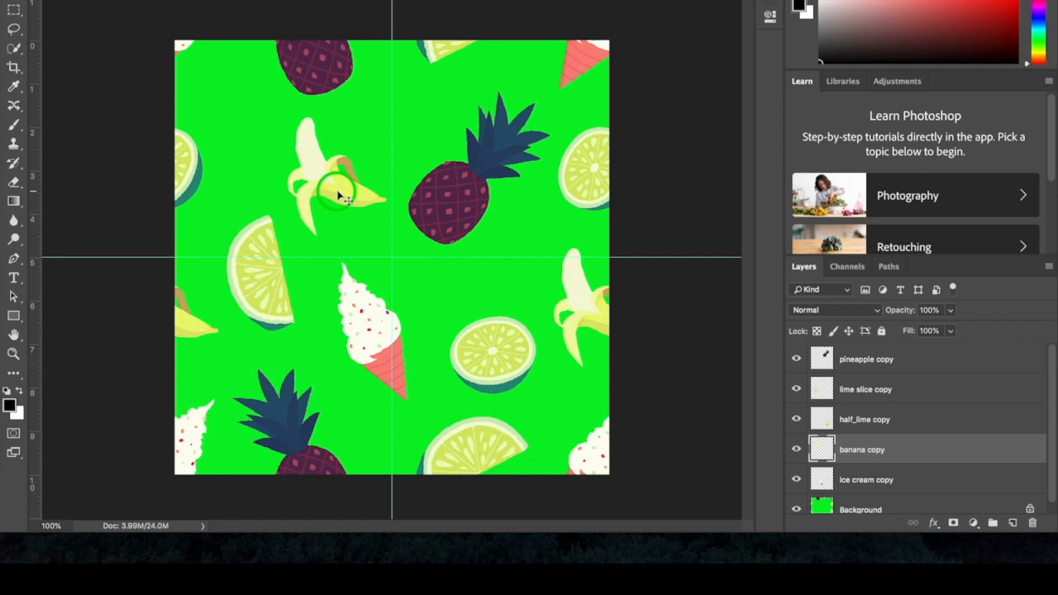
Transform the banana copy so its peeled end points left and its stem points to the upper right
key("super+t")
left_click_drag(388, 106, 394, 220)
left_click_drag(335, 197, 334, 187)
left_click_drag(385, 166, 177, 171)
left_click_drag(341, 188, 334, 180)
left_click_drag(361, 323, 339, 324)
key("Return")
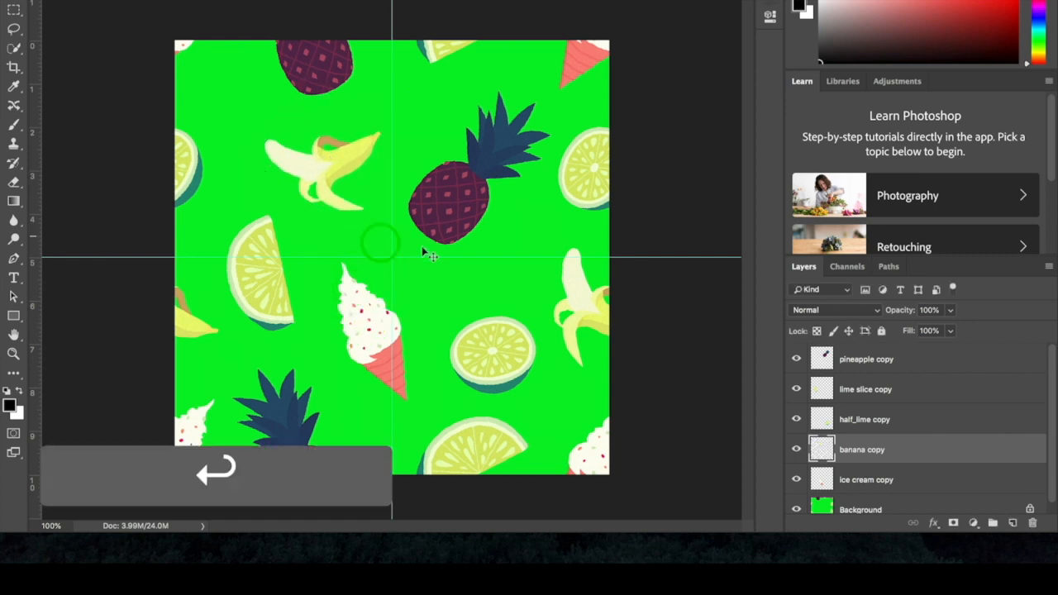
Fine-tune the spacing of the pineapple, lime slice, half lime, ice cream and banana copies with small moves
left_click_drag(445, 225, 458, 216)
left_click_drag(263, 305, 273, 309)
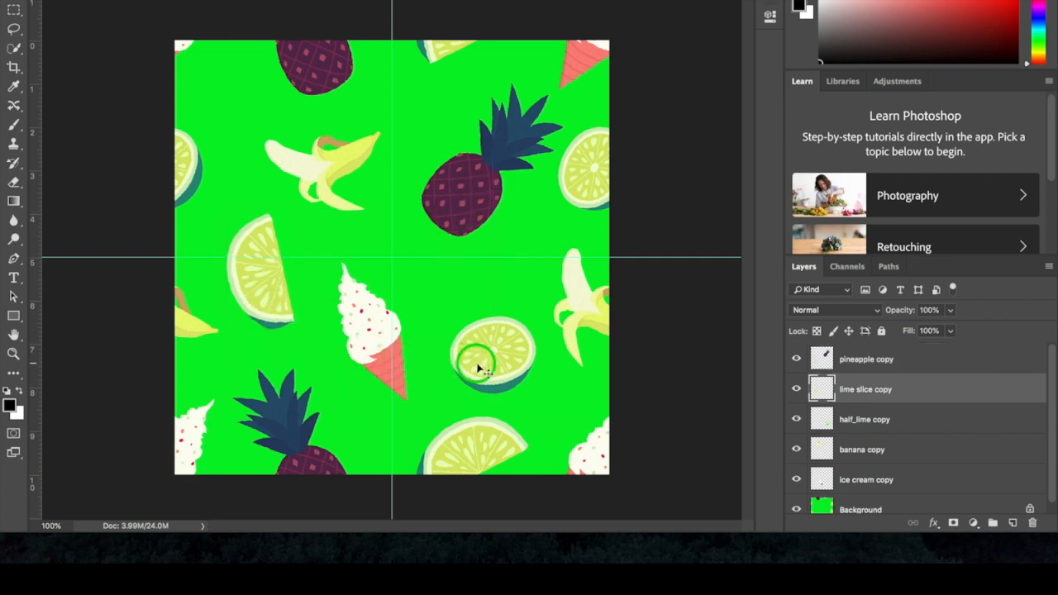
left_click_drag(478, 369, 456, 344)
mouse_move(371, 338)
left_mouse_down()
mouse_move(378, 304)
mouse_move(376, 342)
left_mouse_up()
mouse_move(333, 171)
left_mouse_down()
mouse_move(307, 161)
mouse_move(320, 157)
left_mouse_up()
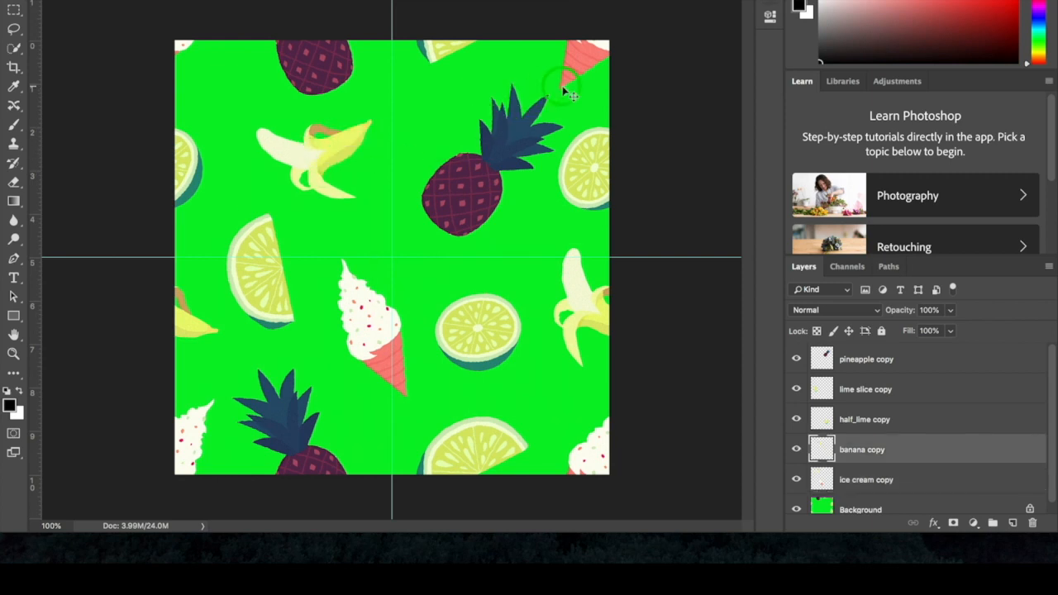
Duplicate the ice cream, banana, half_lime, lime slice and pineapple copy layers together
left_click(873, 483)
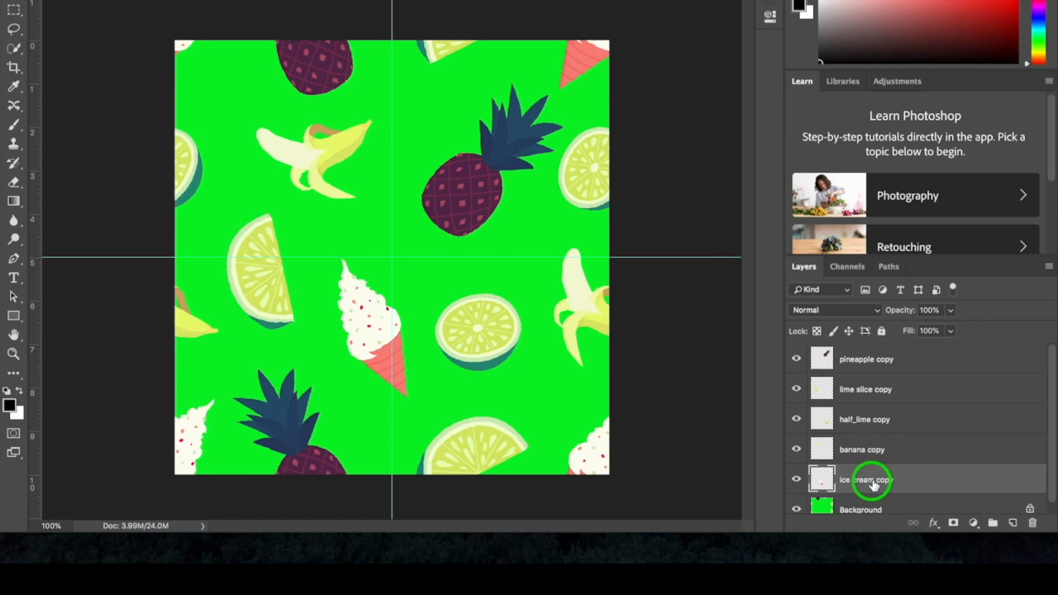
left_click(877, 449, "shift")
left_click(874, 420, "shift")
left_click_drag(873, 392, 875, 379)
left_click(874, 359, "shift")
left_click_drag(985, 479, 1016, 529)
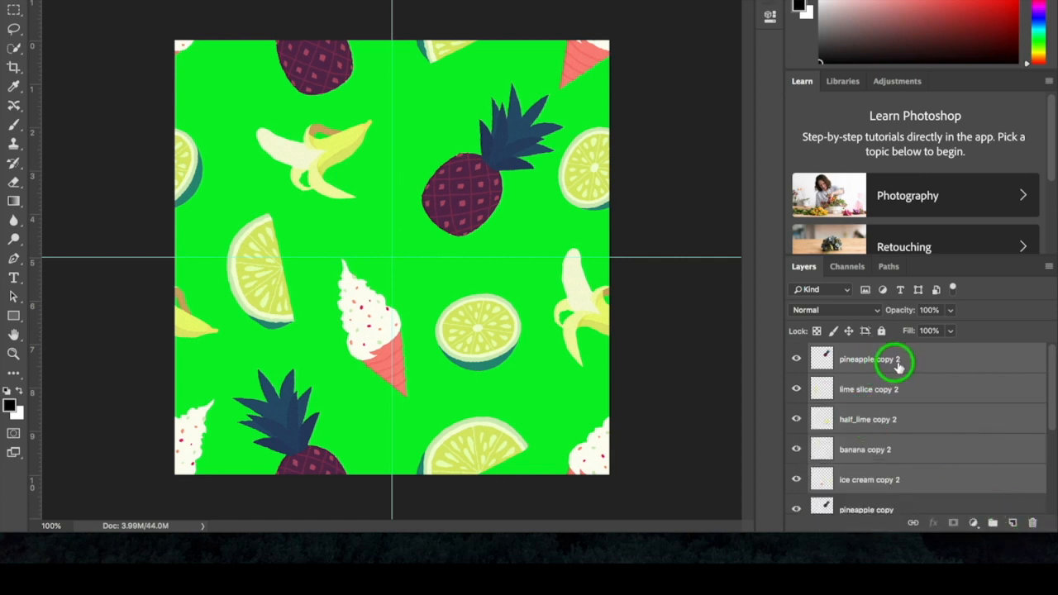
Merge the five first-generation copy layers with the Background and hide the five second copies
scroll(897, 367, "down", 3)
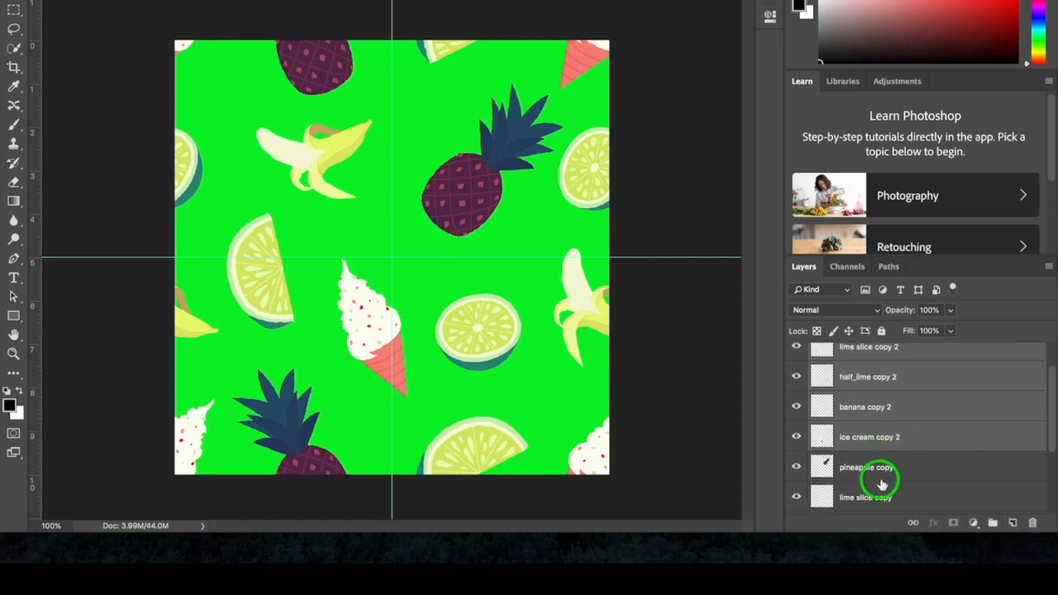
scroll(891, 471, "down", 3)
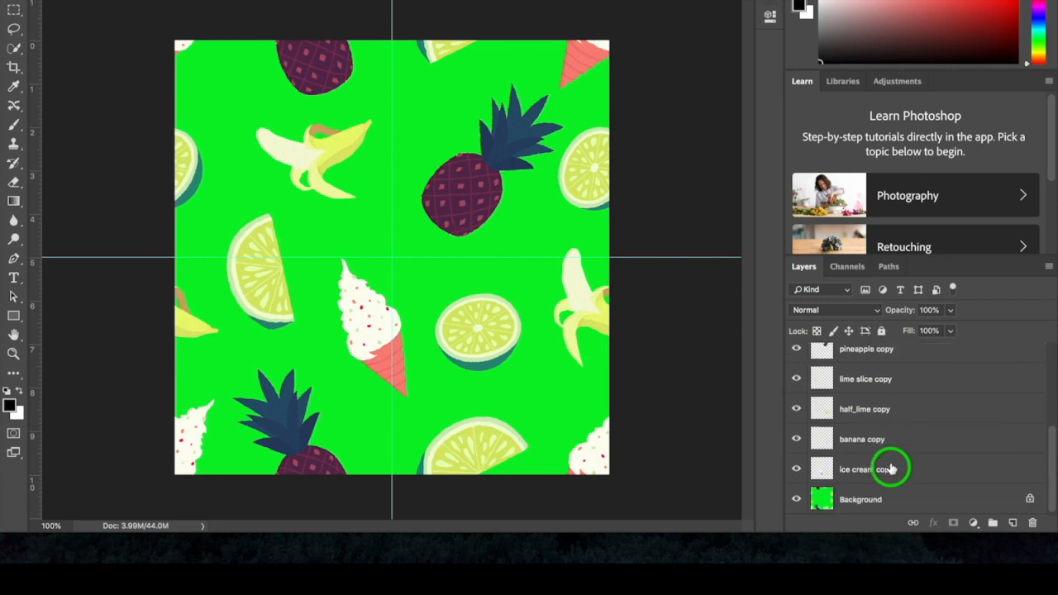
left_click(909, 363)
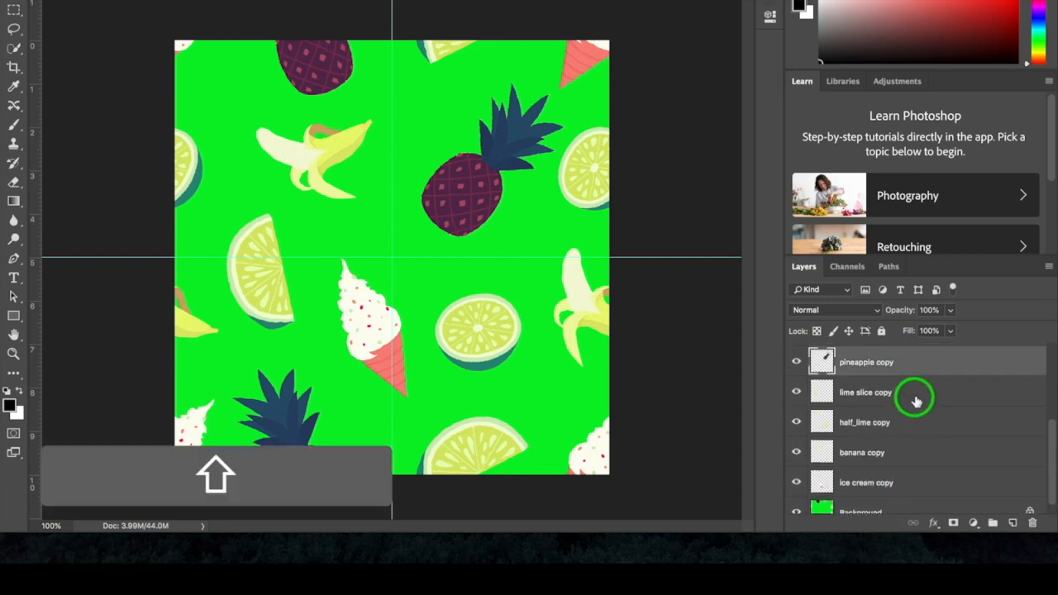
left_click(914, 399, "shift")
left_click(909, 423, "shift")
left_click(910, 451, "shift")
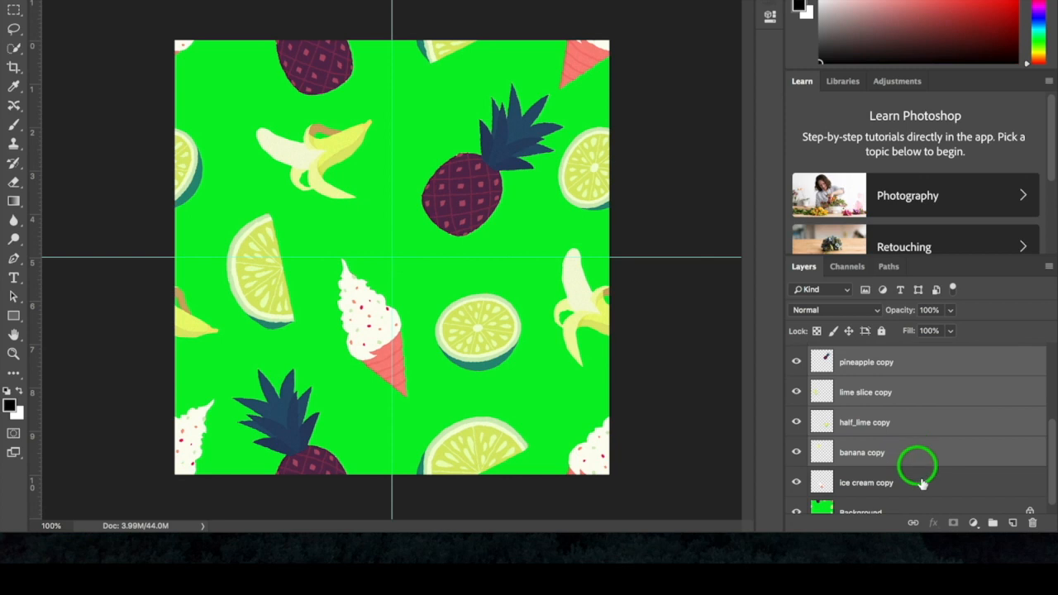
left_click(922, 484, "shift")
scroll(923, 478, "down", 1)
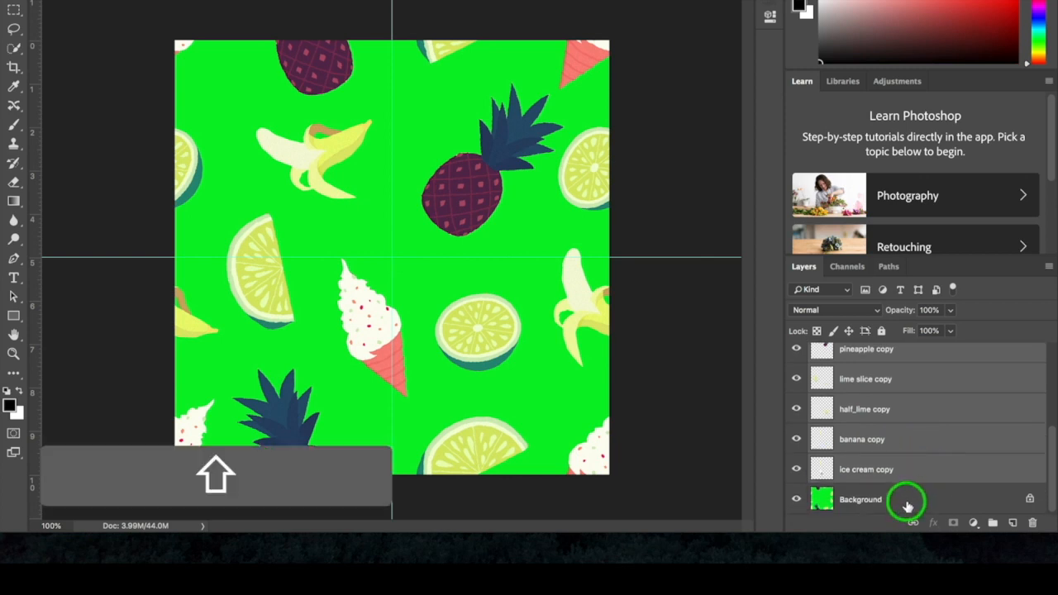
left_click(908, 502, "shift")
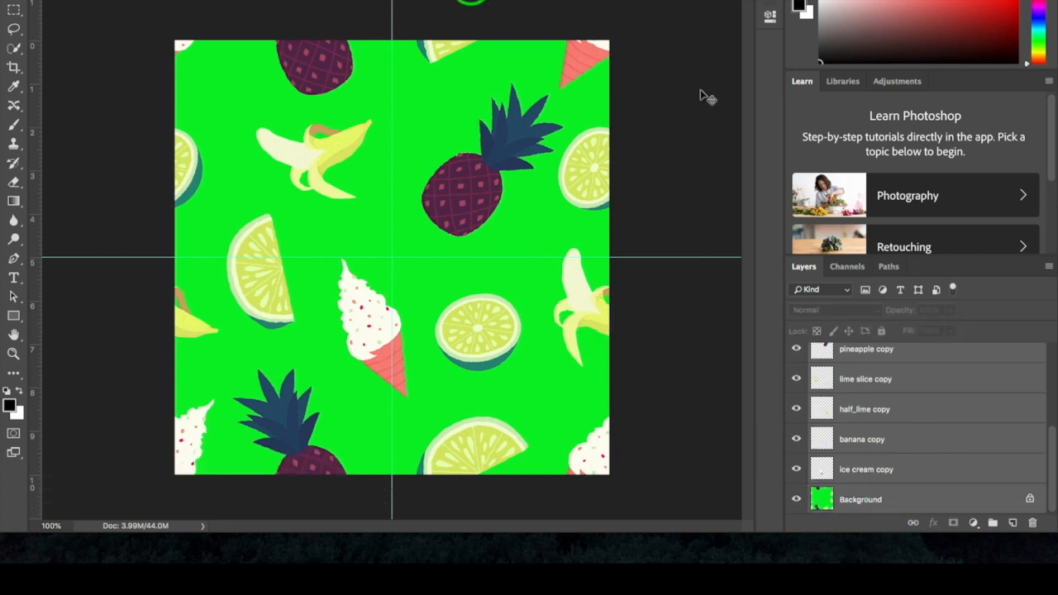
left_click(1049, 267)
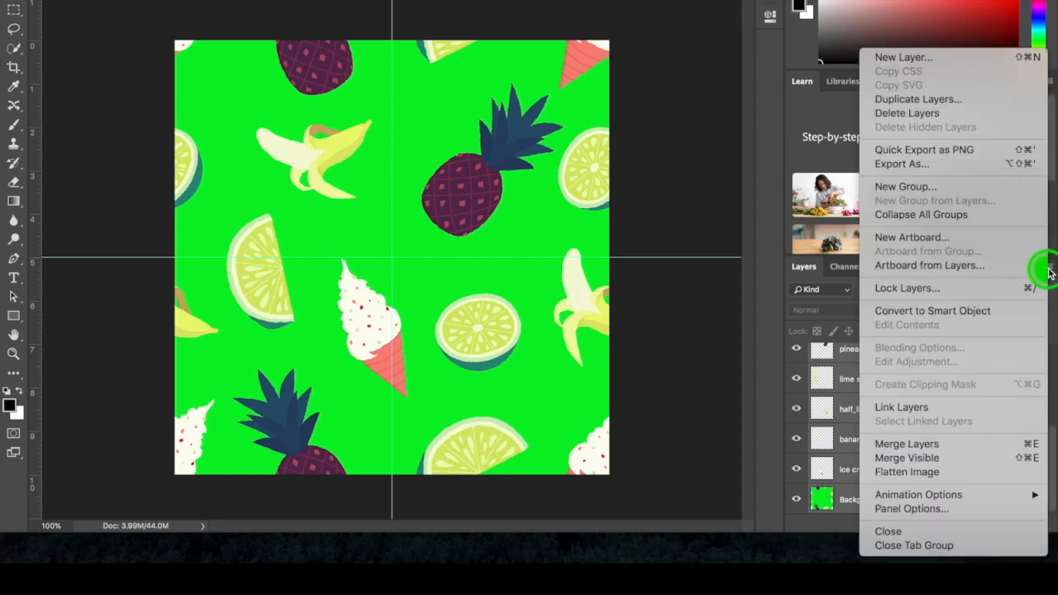
left_click(929, 447)
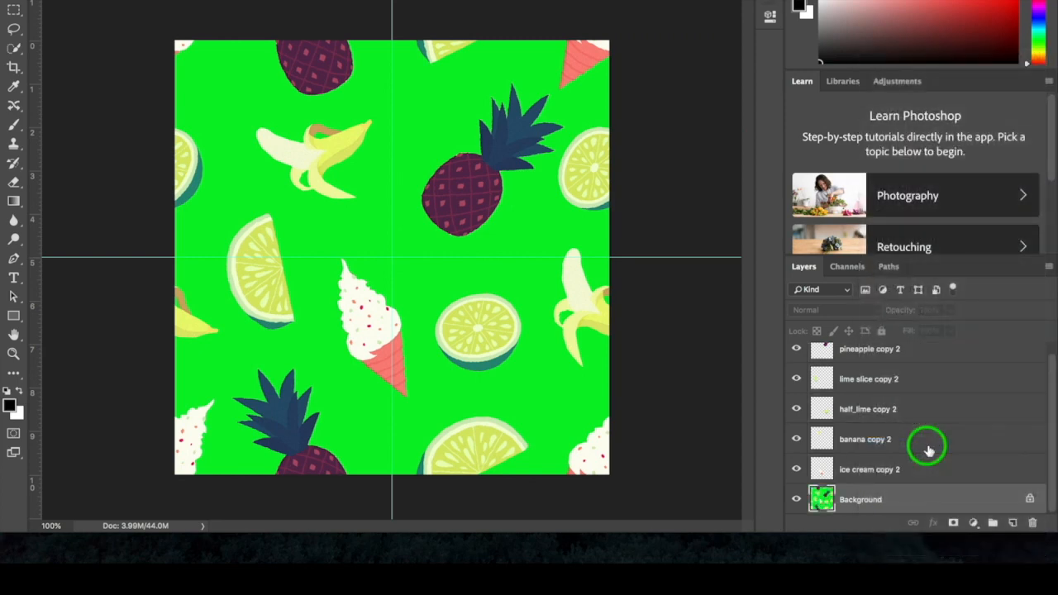
left_click_drag(794, 468, 801, 349)
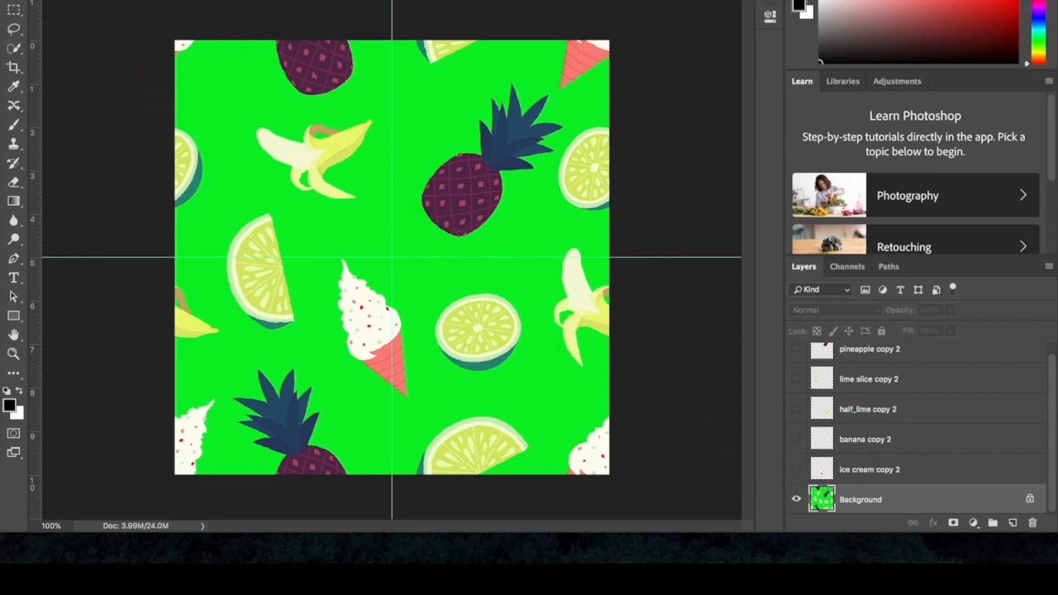
Apply the Offset filter to the merged Background again, shifting the artwork slightly right and down with Wrap Around
left_click(361, 0)
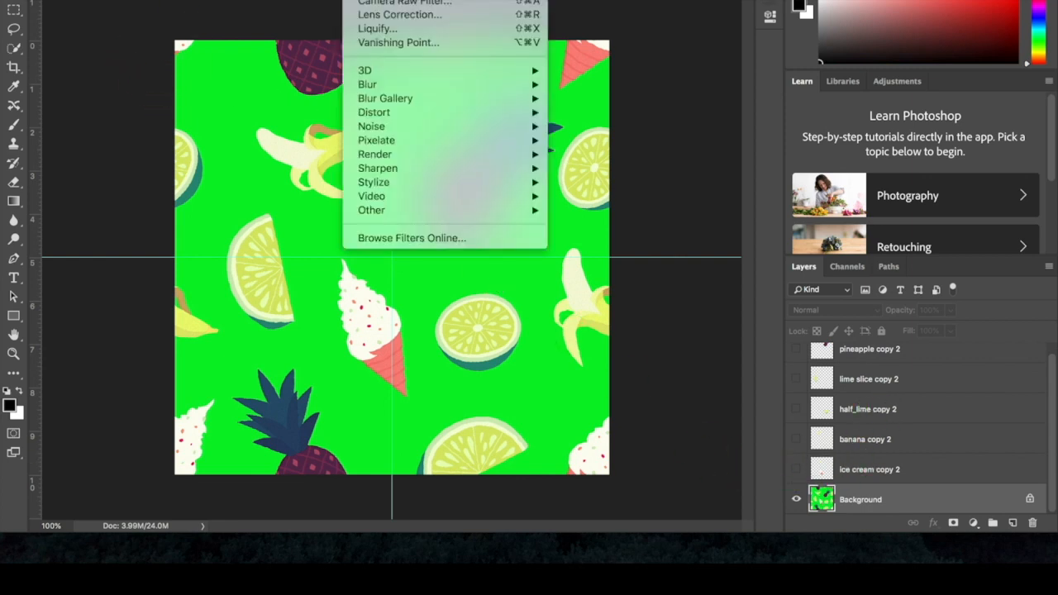
mouse_move(377, 210)
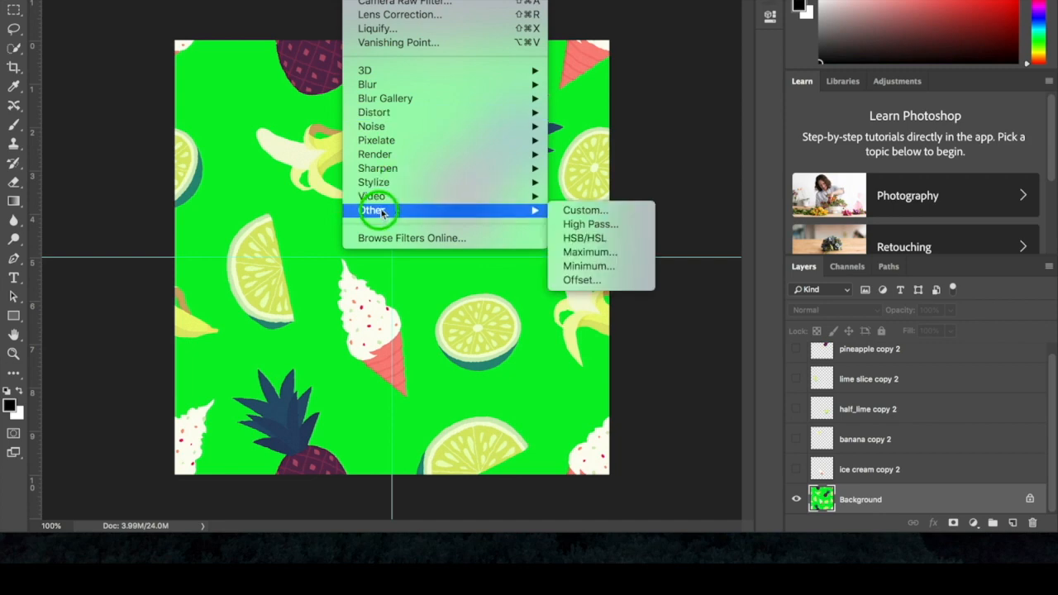
left_click(579, 280)
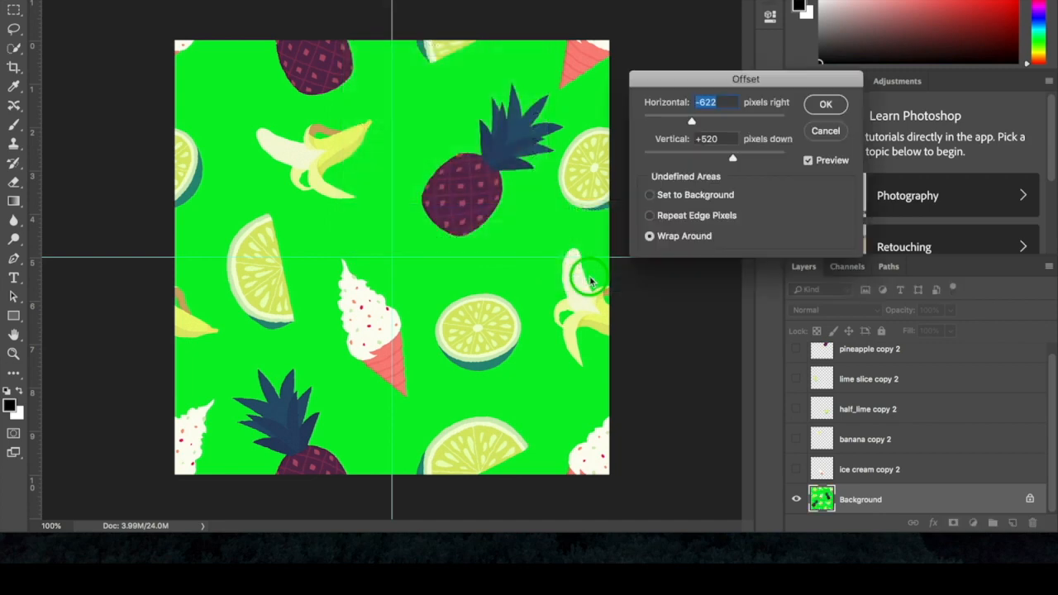
left_click_drag(697, 124, 714, 158)
left_click(826, 105)
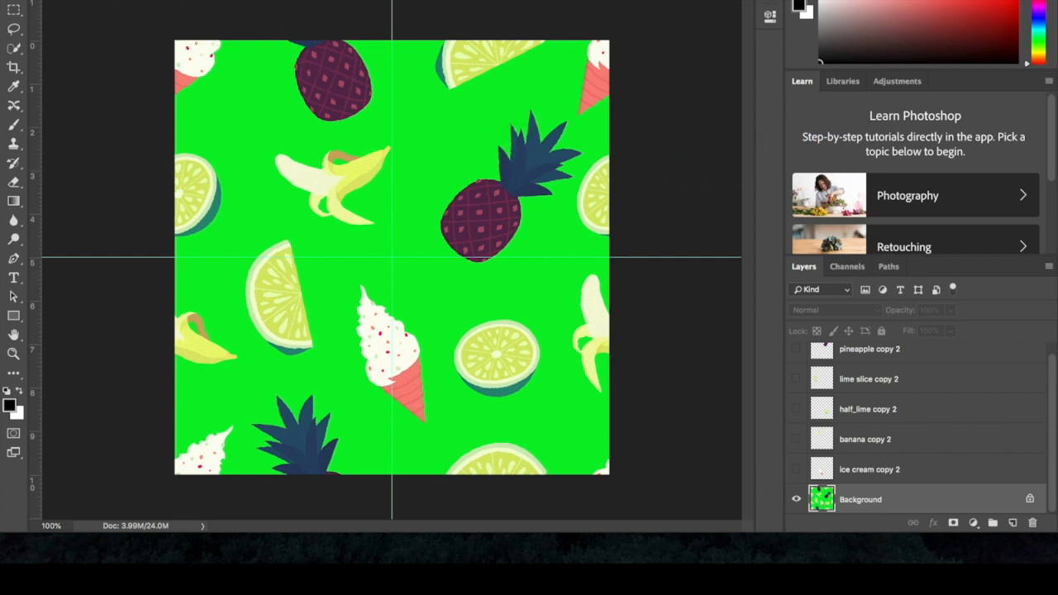
Select the entire merged tile canvas and define it as a pattern named green_tropical
left_click(199, 0)
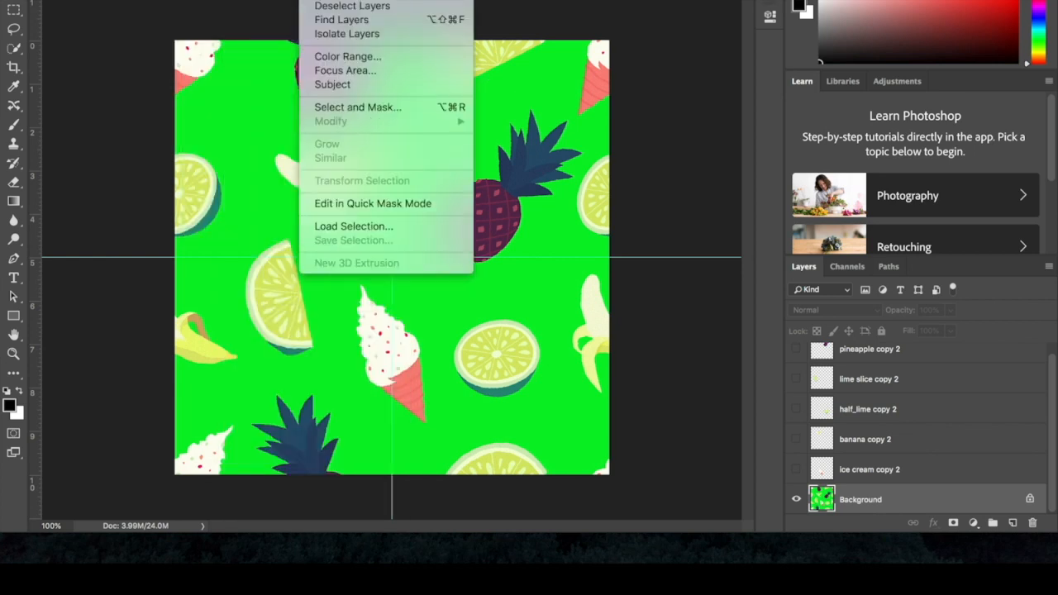
left_click(331, 0)
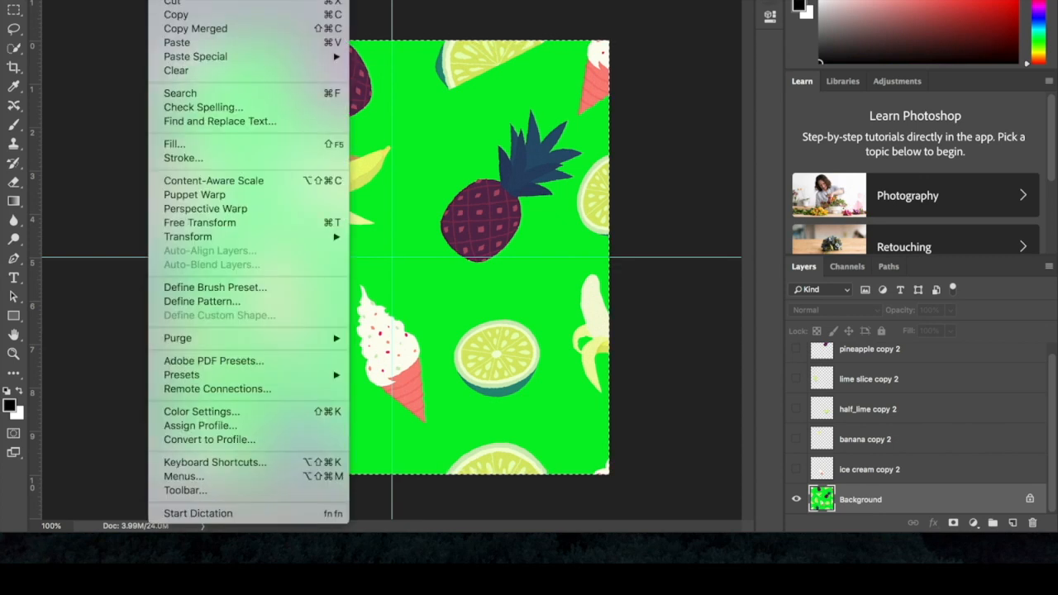
left_click(218, 305)
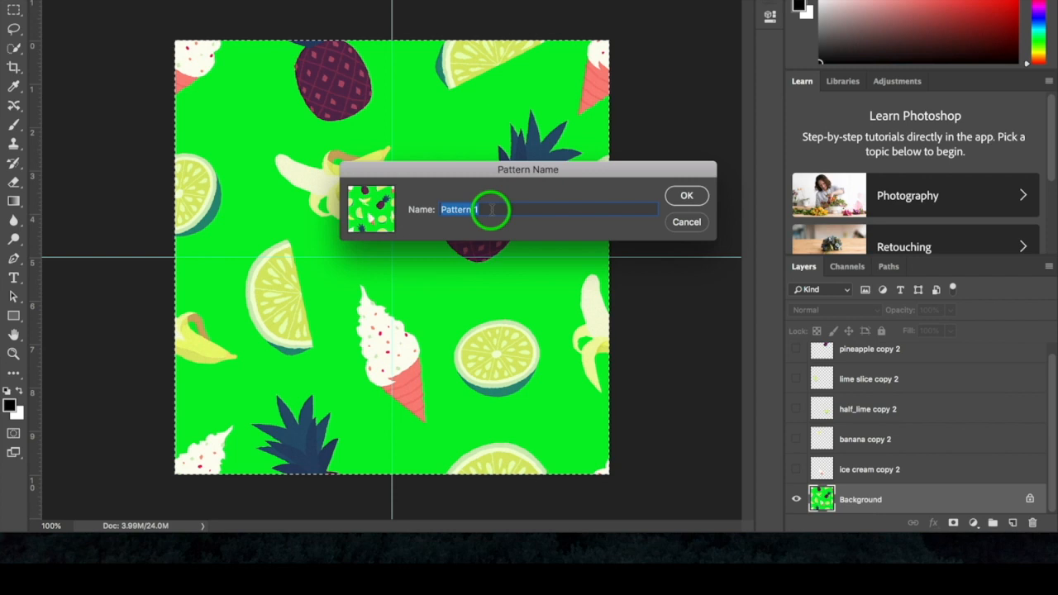
type("reen_")
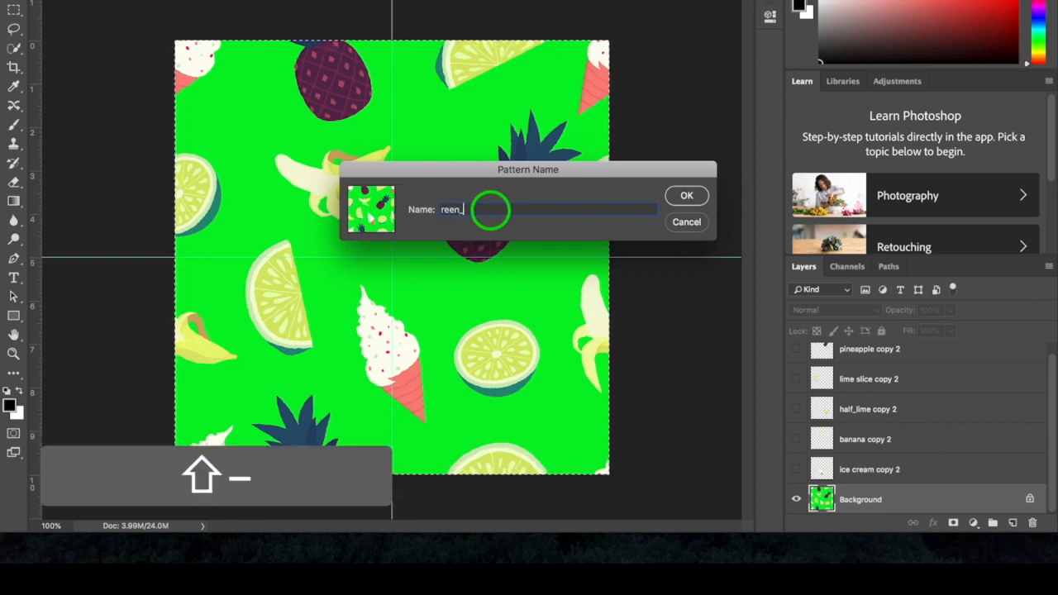
key("BackSpace")
key("BackSpace")
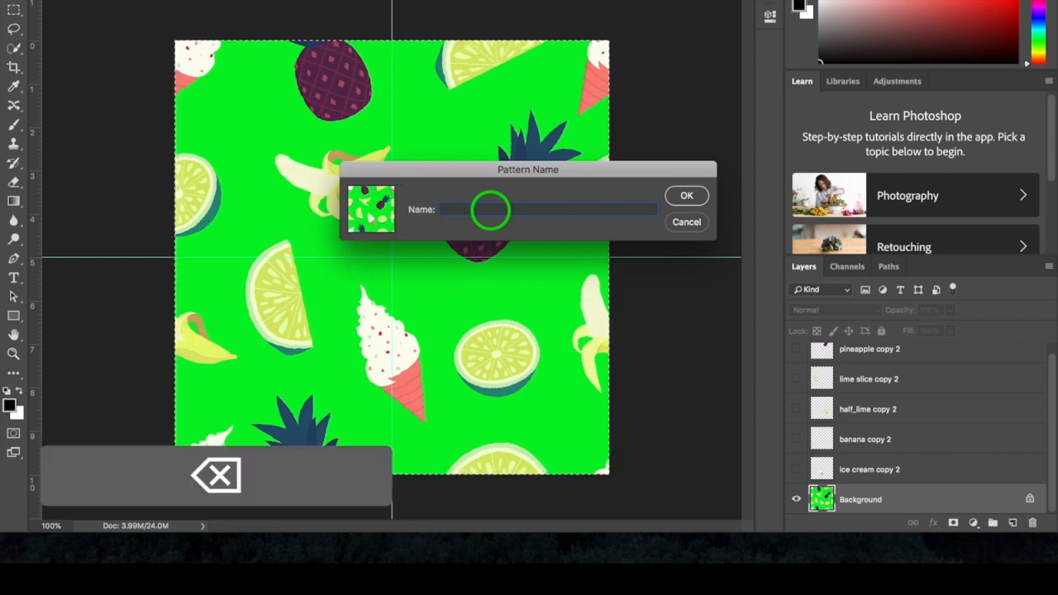
type("n")
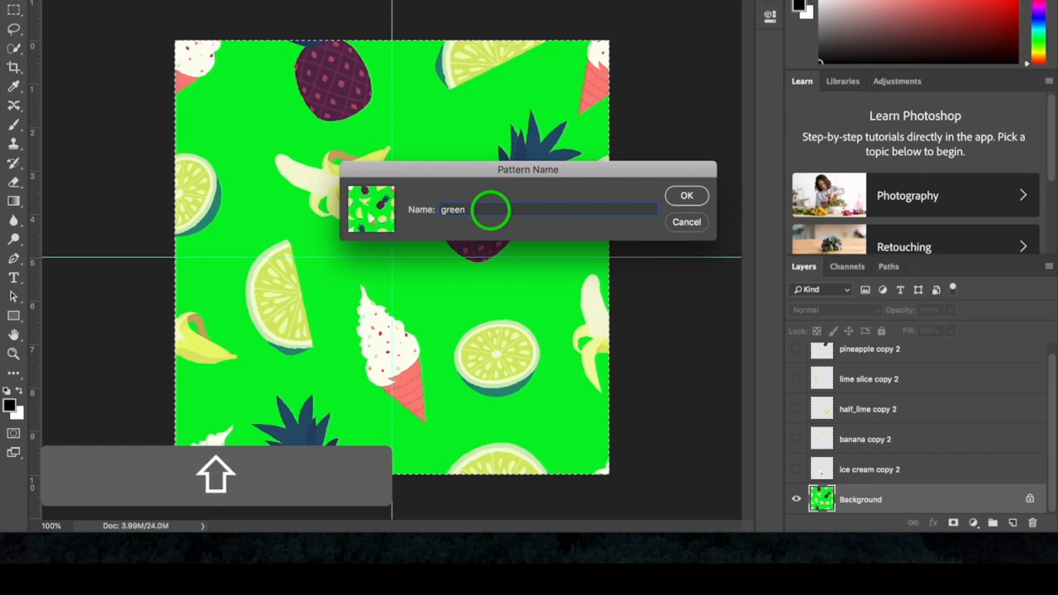
type("_tropical")
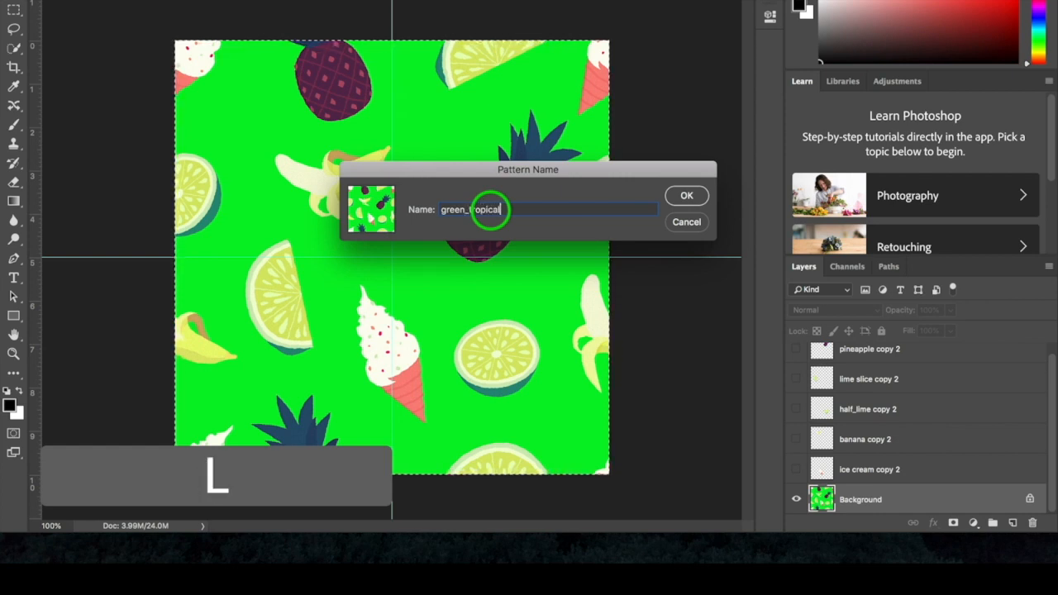
left_click(693, 201)
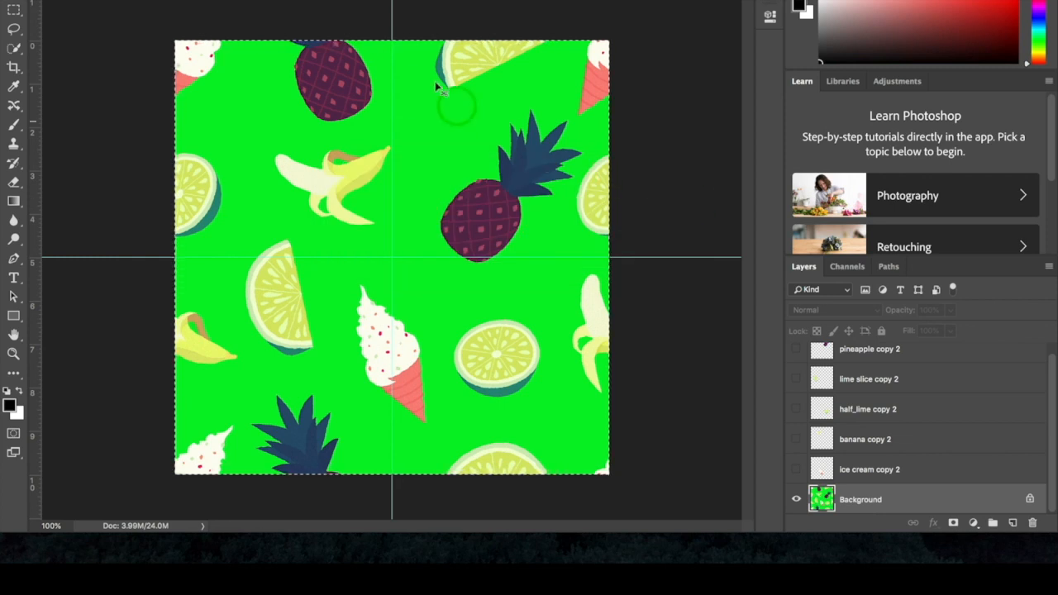
Create a new print document from the A3 preset in landscape orientation, 420 × 297 mm at 300 pixels/inch
left_click(133, 0)
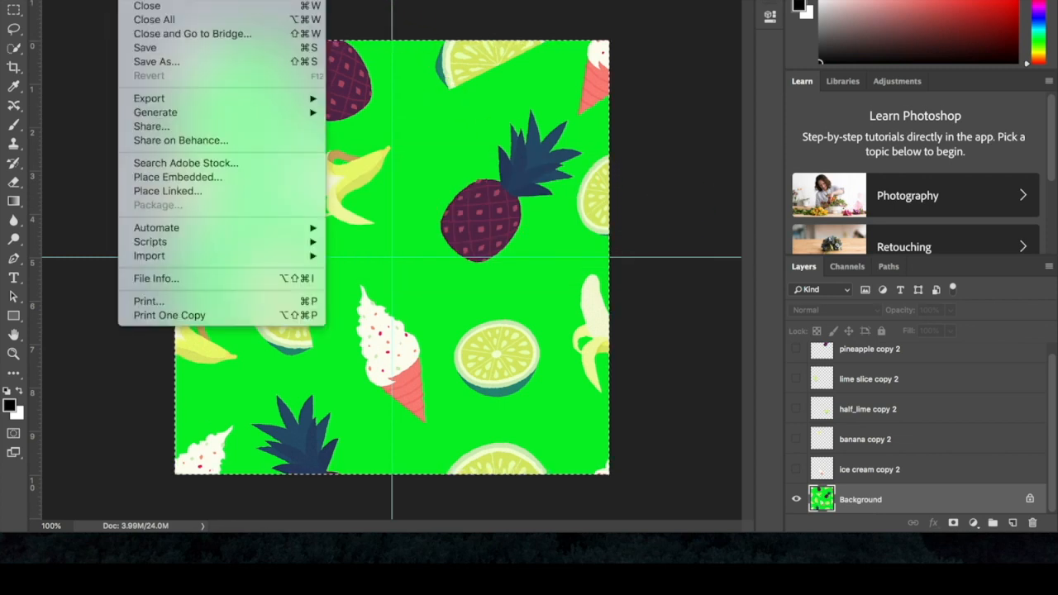
key("super+n")
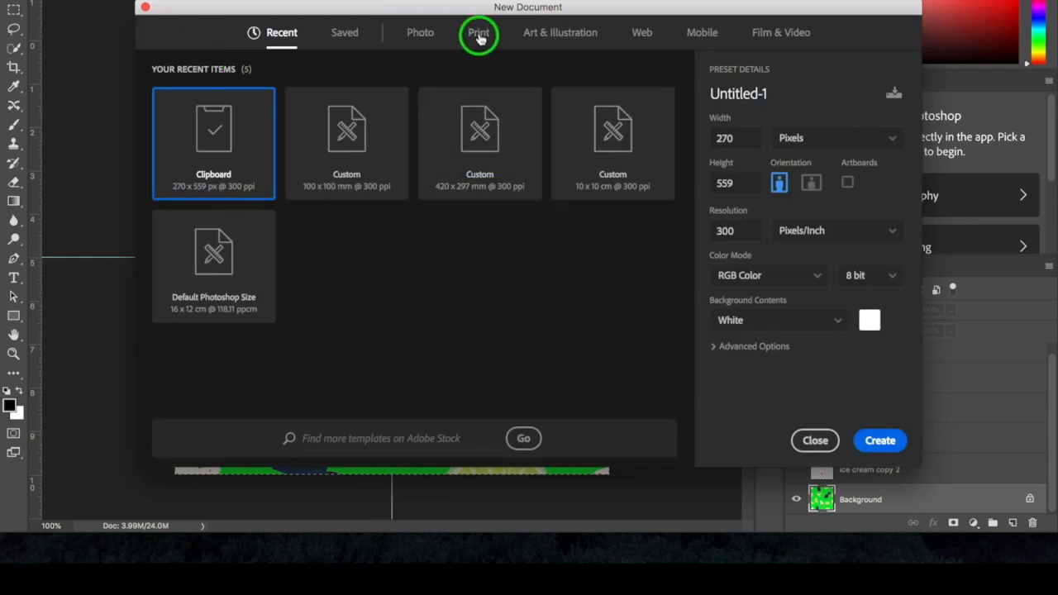
left_click(486, 36)
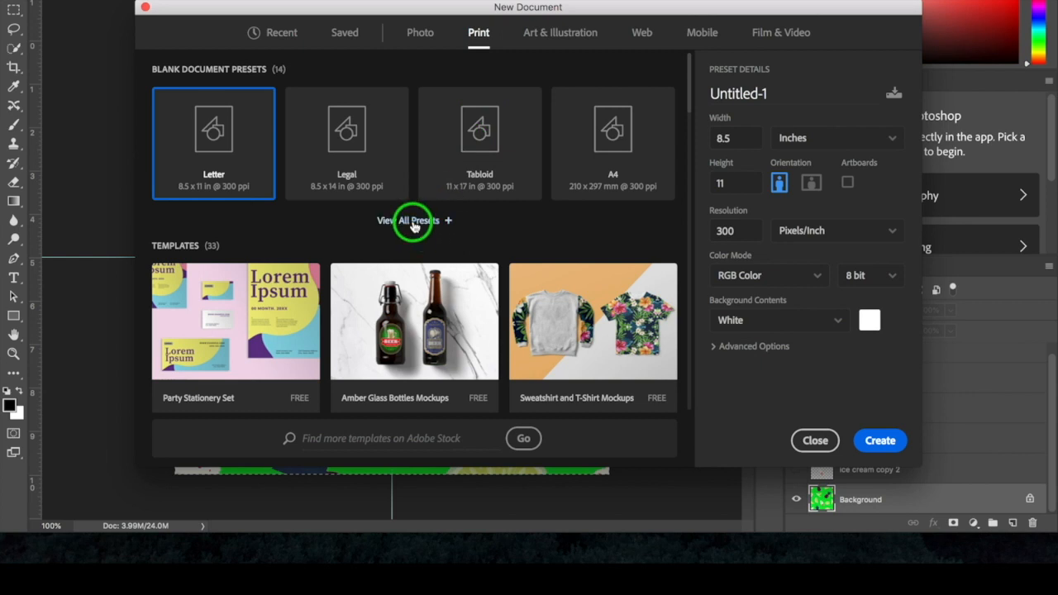
left_click(413, 222)
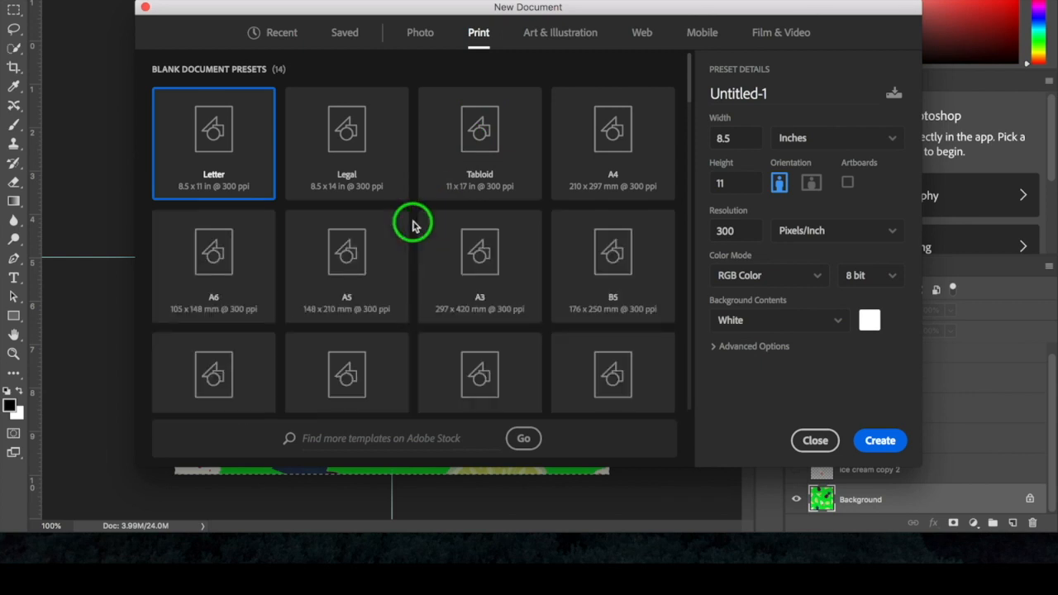
left_click(478, 277)
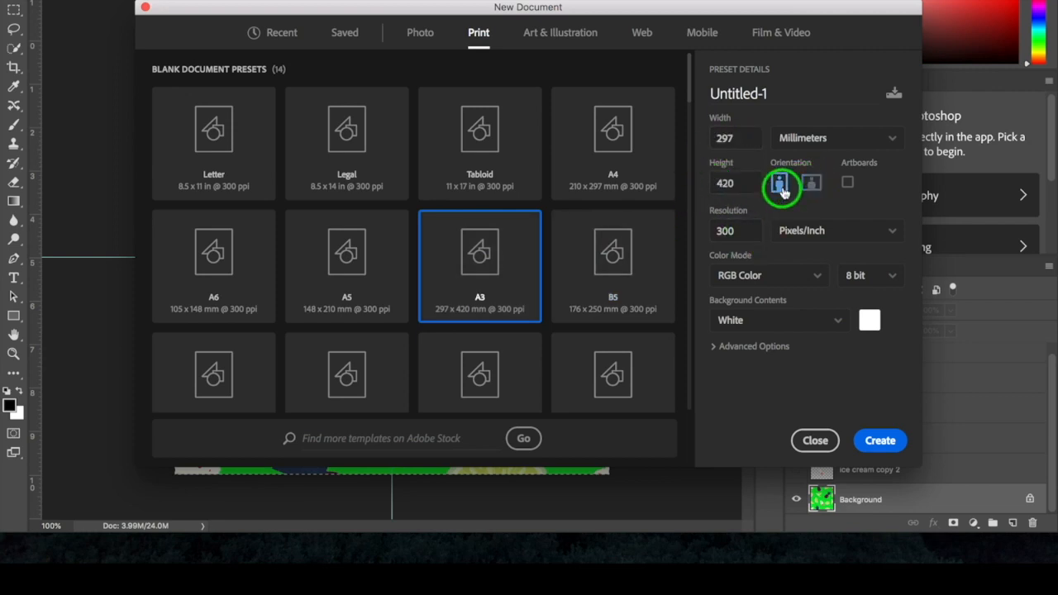
left_click(808, 181)
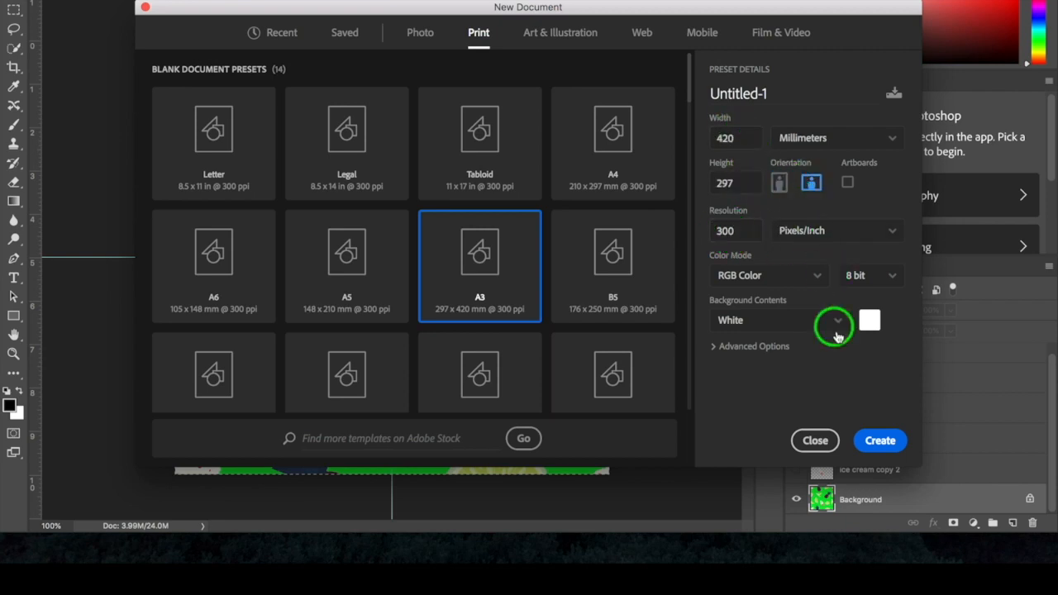
left_click(883, 441)
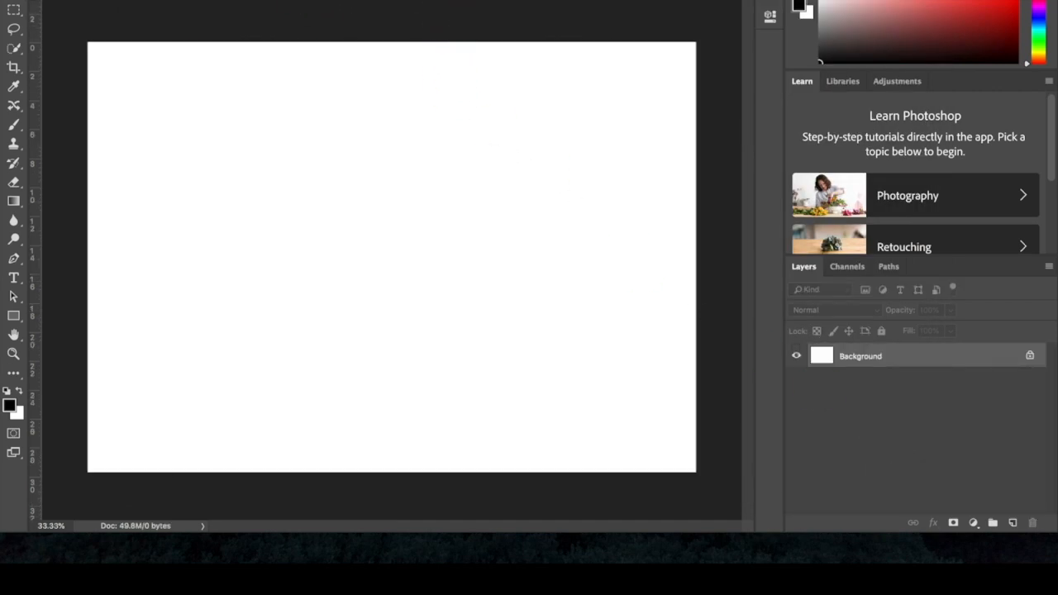
Fill the blank A3 Background with the custom green_tropical pattern
left_click(165, 1)
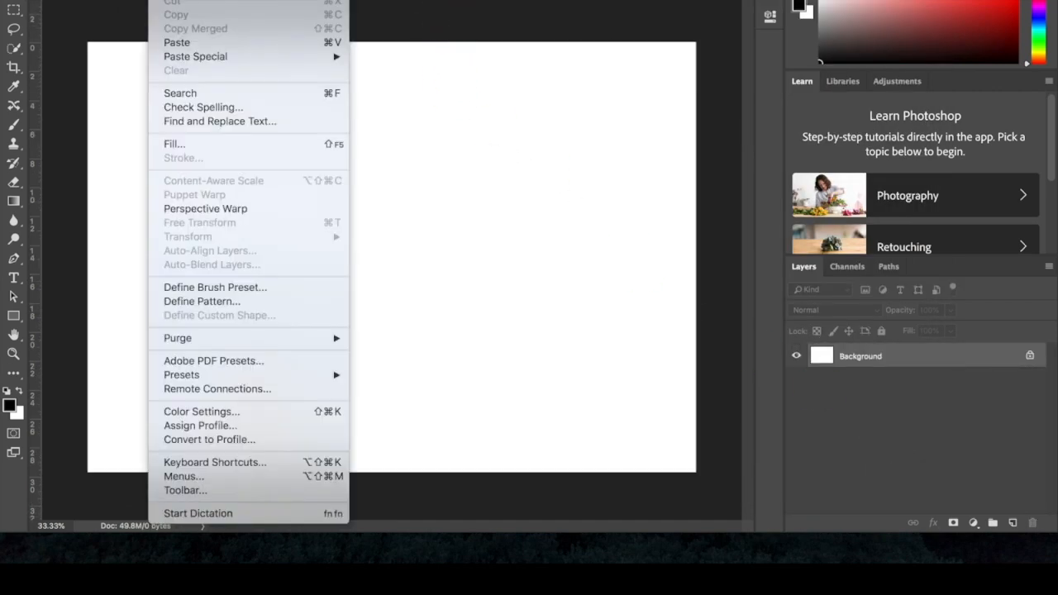
left_click(213, 145)
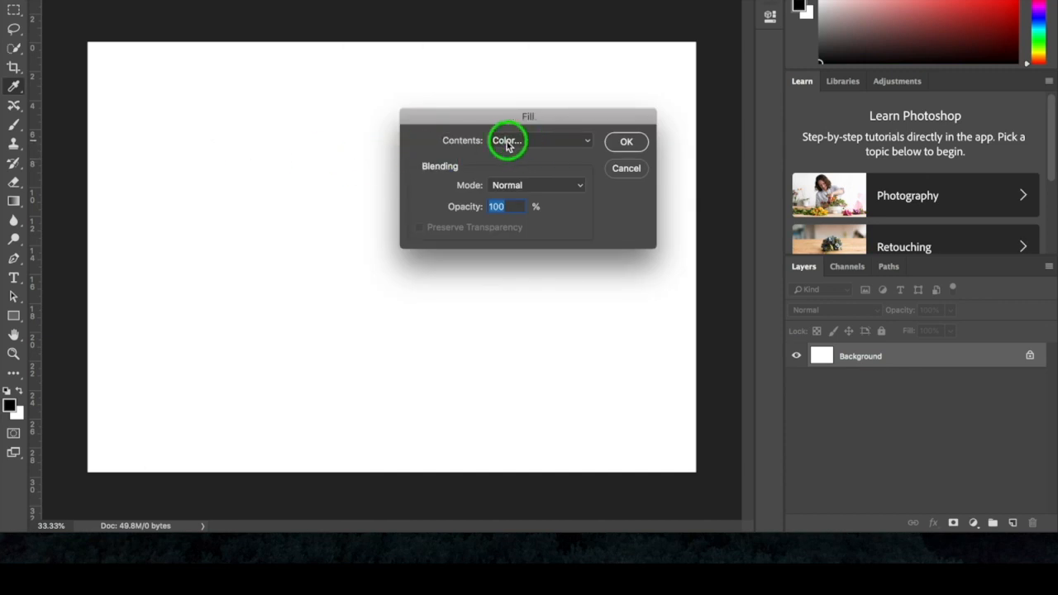
left_click_drag(526, 143, 515, 173)
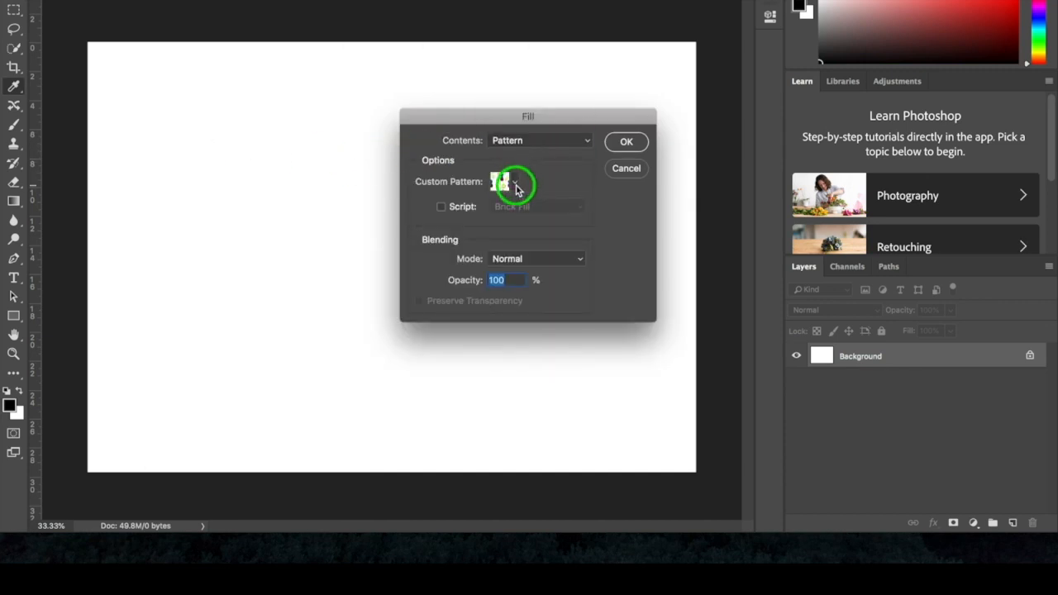
left_click(515, 184)
left_click(498, 258)
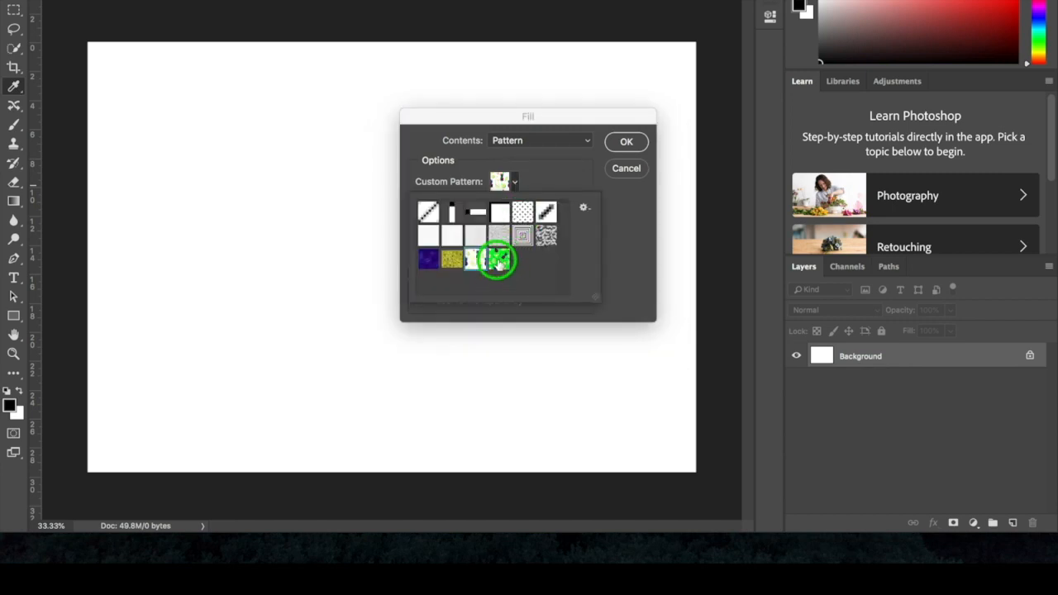
left_click(627, 142)
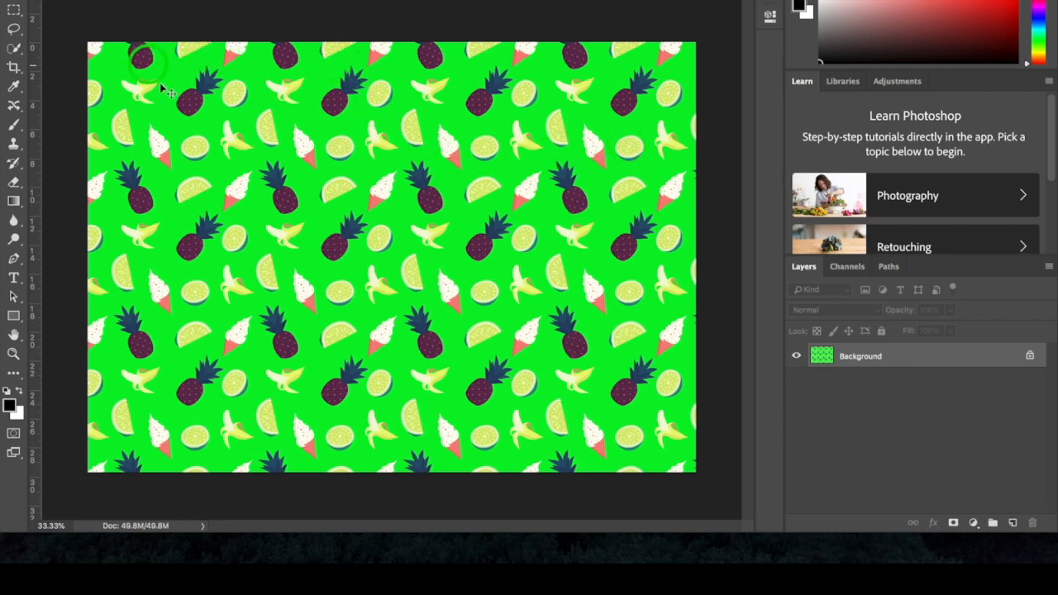
Examine the repeated fruit and ice cream artwork up close and across the whole A3 sheet for seams and spacing
left_click(13, 353)
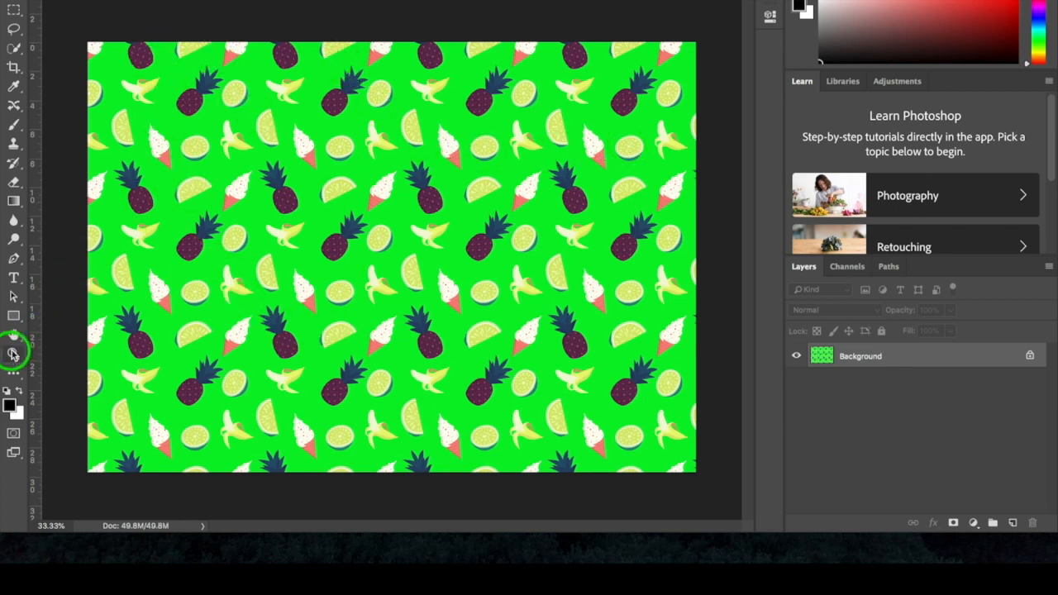
left_click(231, 158)
left_click_drag(232, 157, 265, 135)
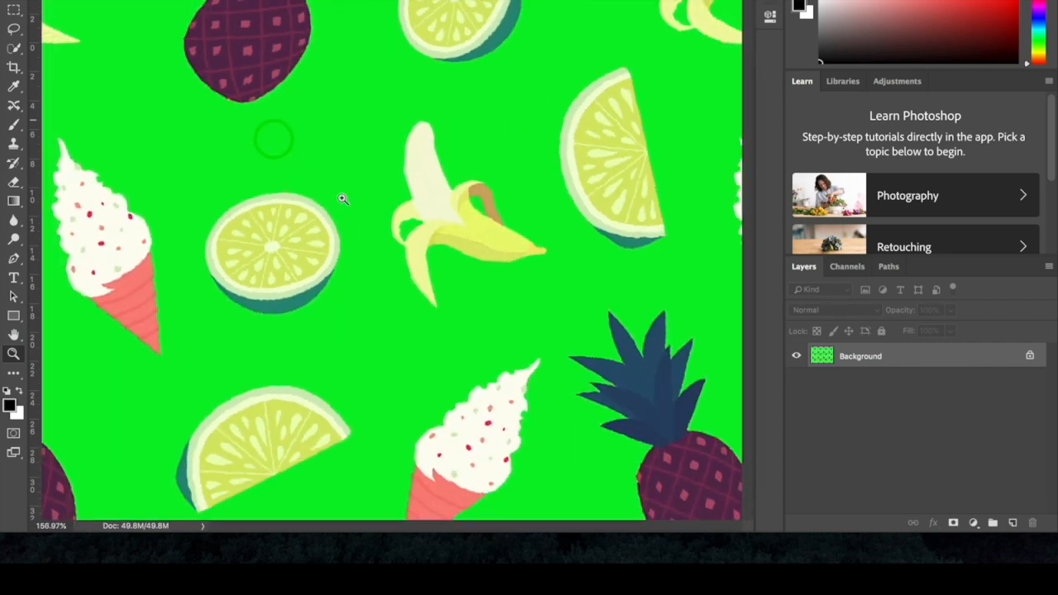
key("space")
left_click_drag(518, 263, 598, 171)
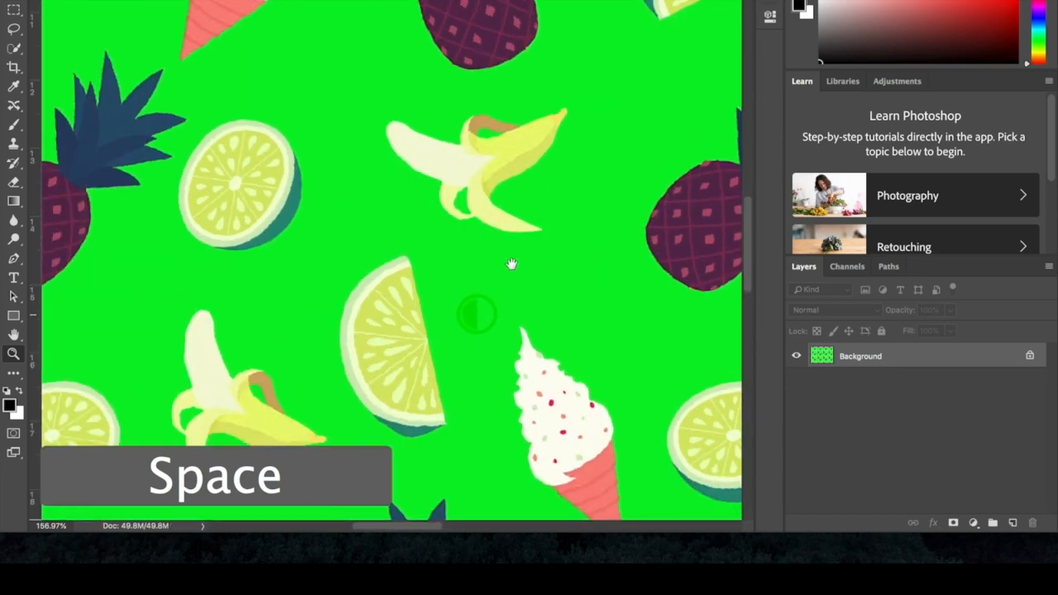
left_click_drag(512, 265, 573, 157)
key("super+minus")
key("super+minus")
key("super+minus")
key("super+minus")
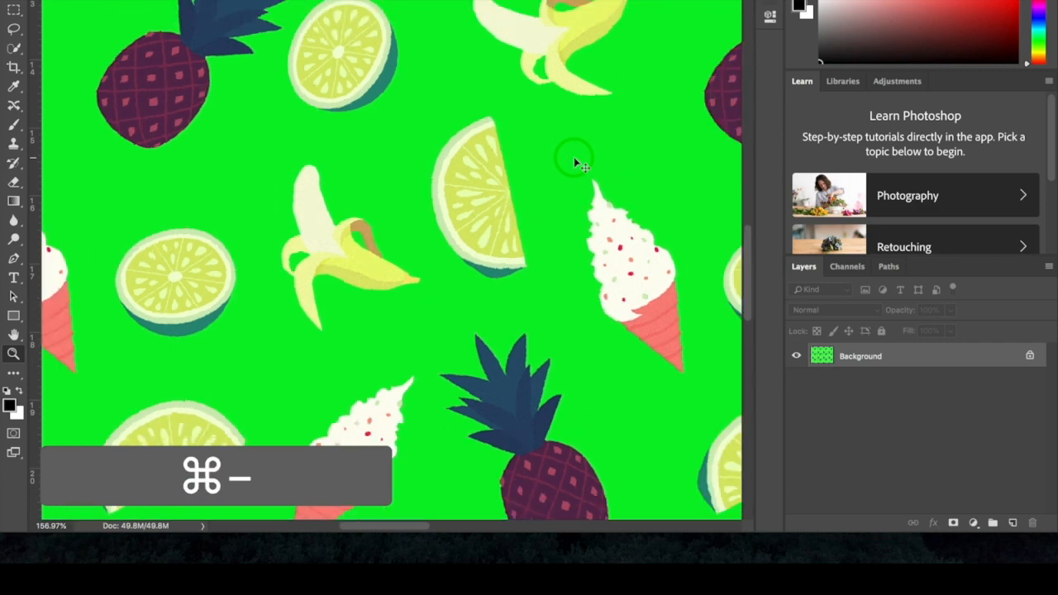
key("super+minus")
key("super+minus")
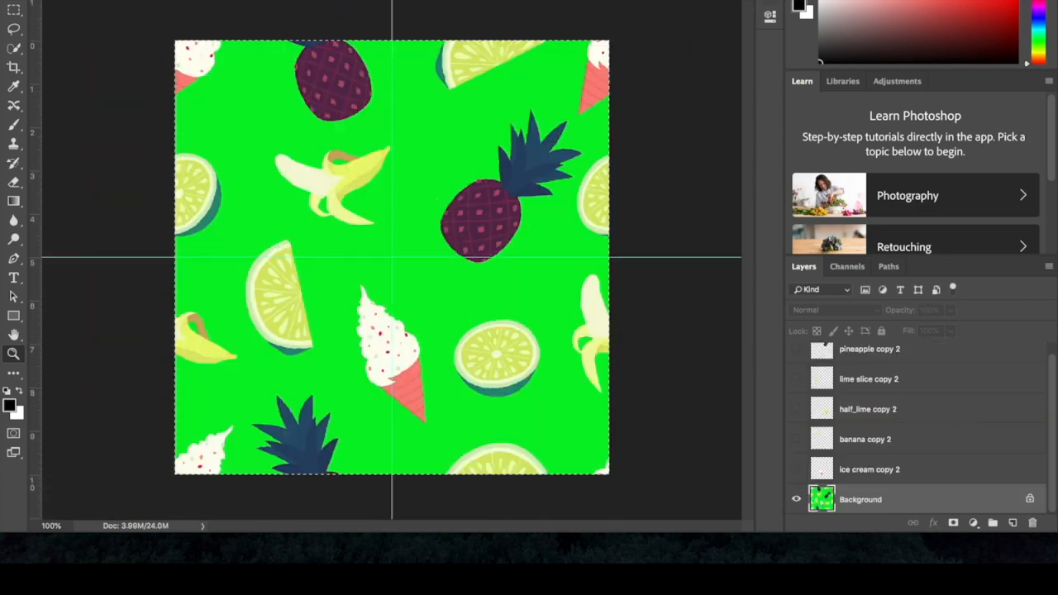
Compare the motif size in the A3 pattern sheet and the original tile document, viewing both at 100%
left_click(363, 13)
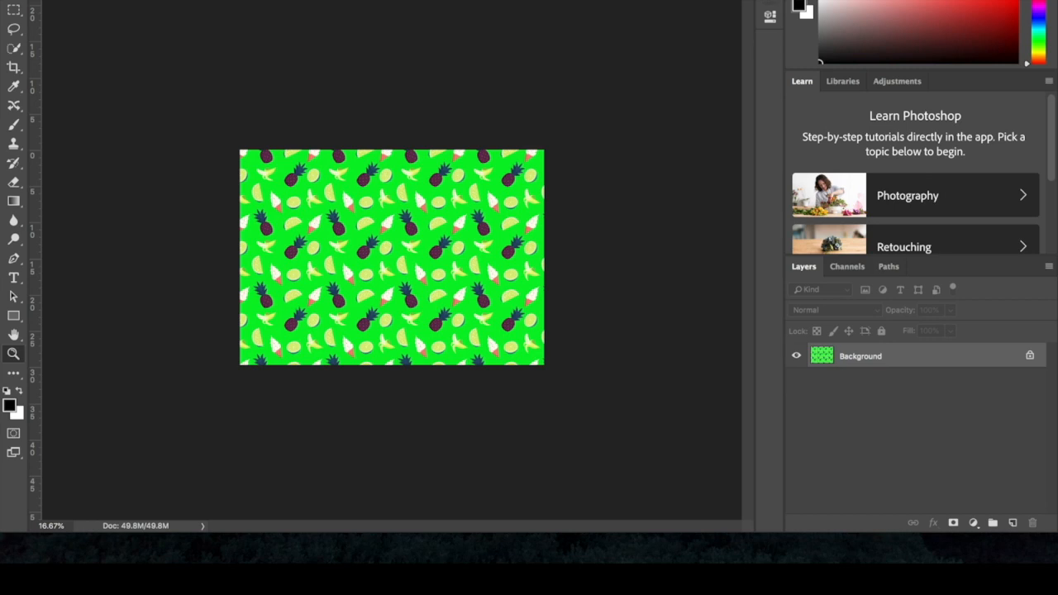
key("super+1")
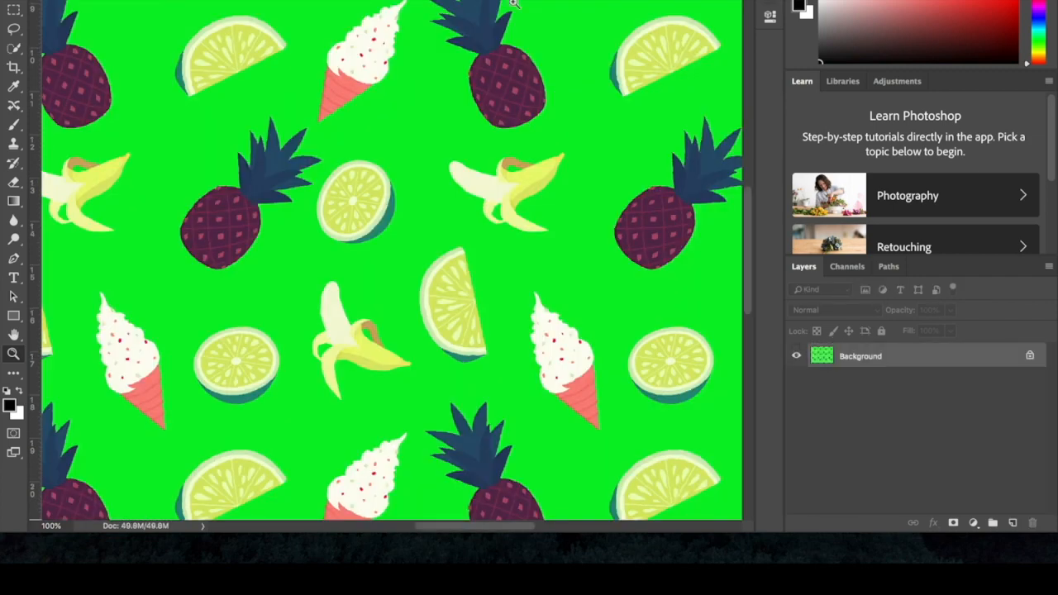
left_click(499, 95)
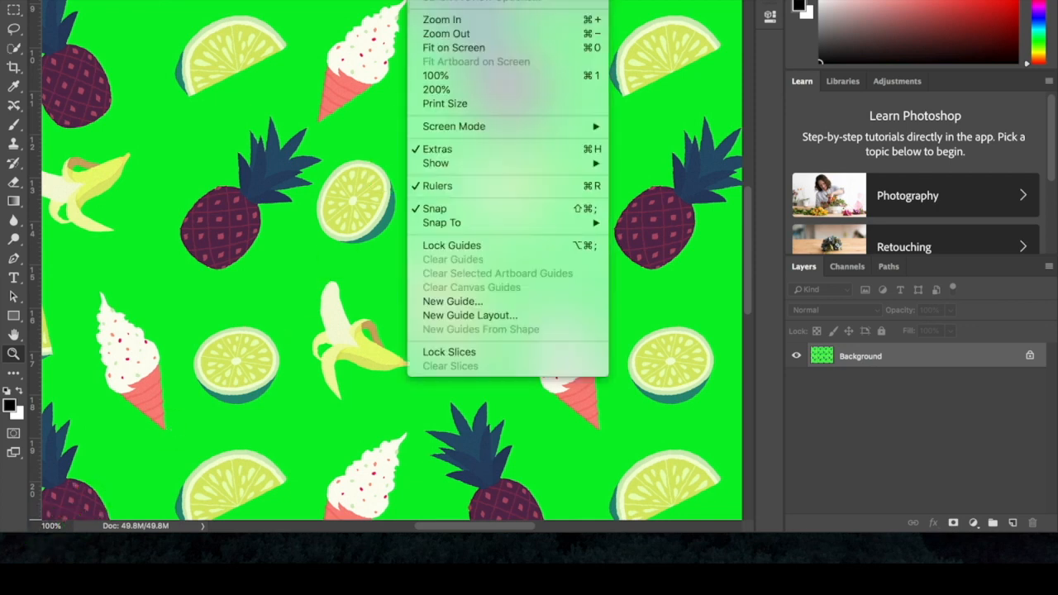
left_click(447, 78)
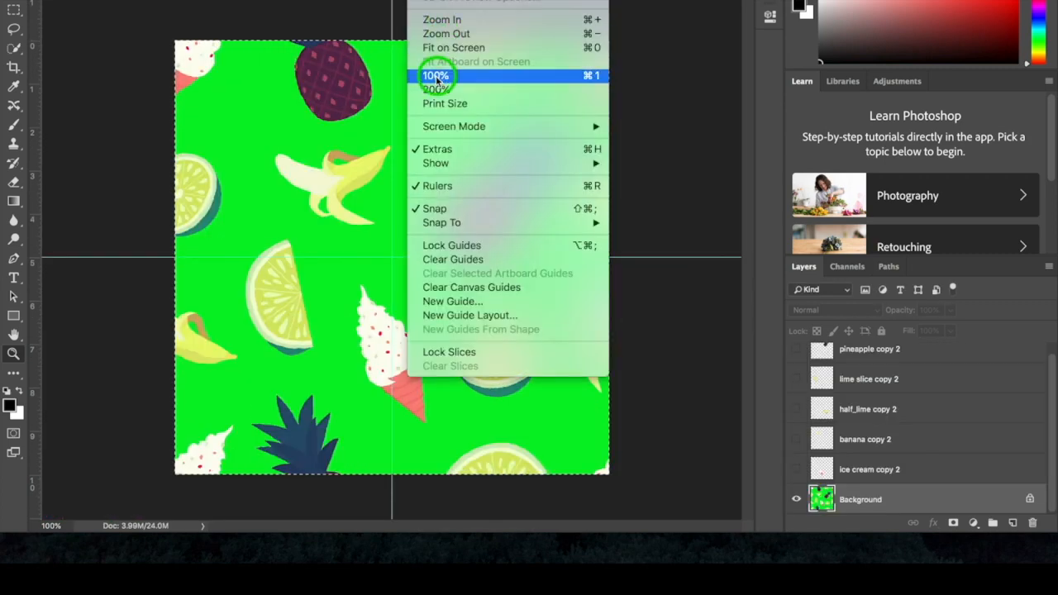
left_click(436, 76)
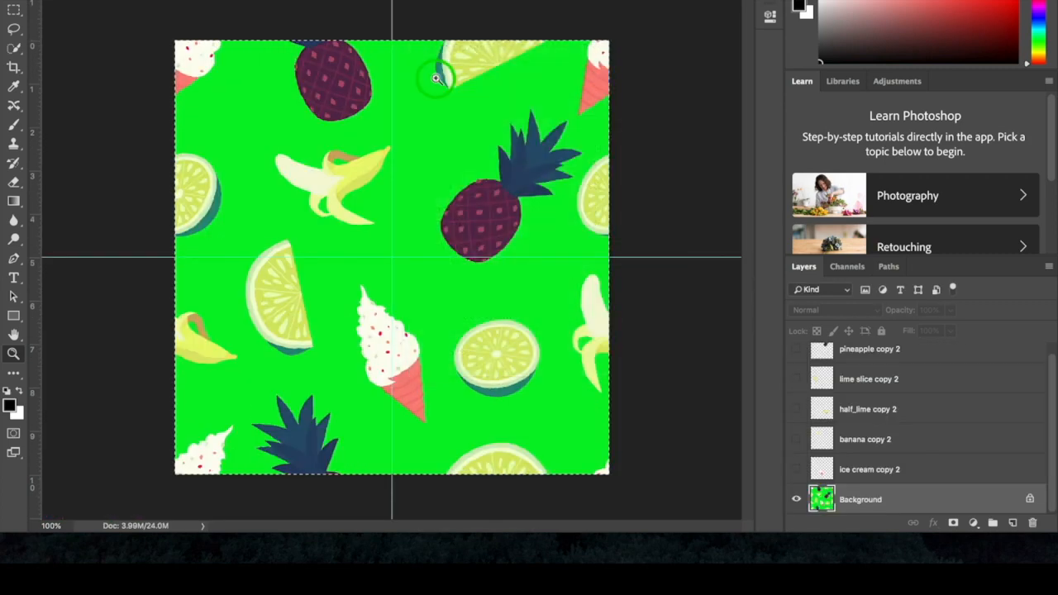